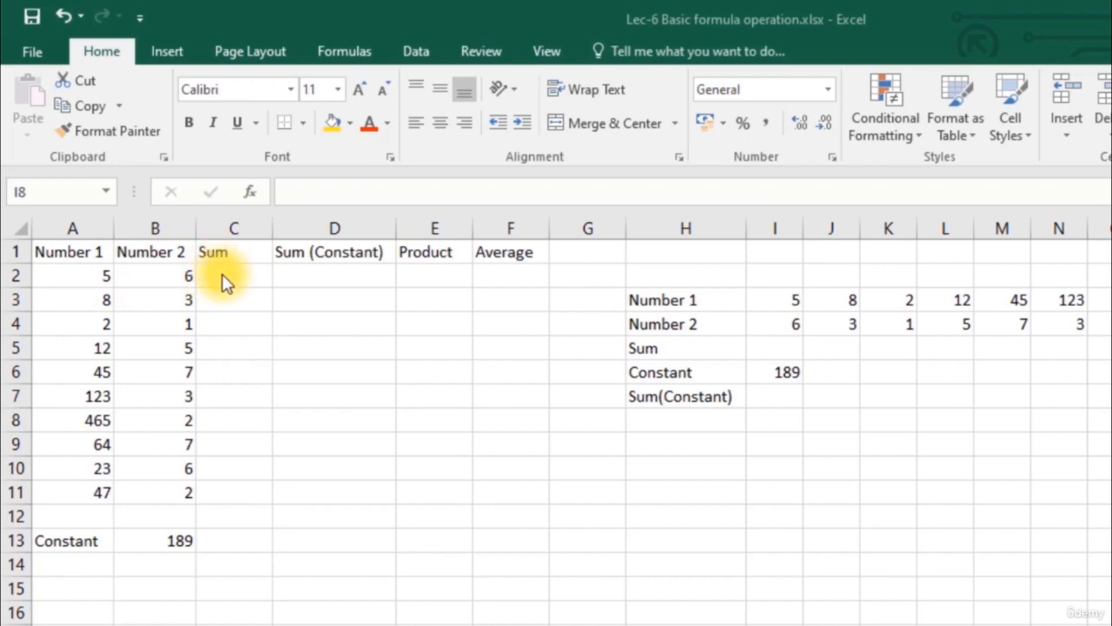
Examine the Sum, Sum (Constant), Product and Average columns and their empty cells C2:F11
click(241, 228)
click(326, 227)
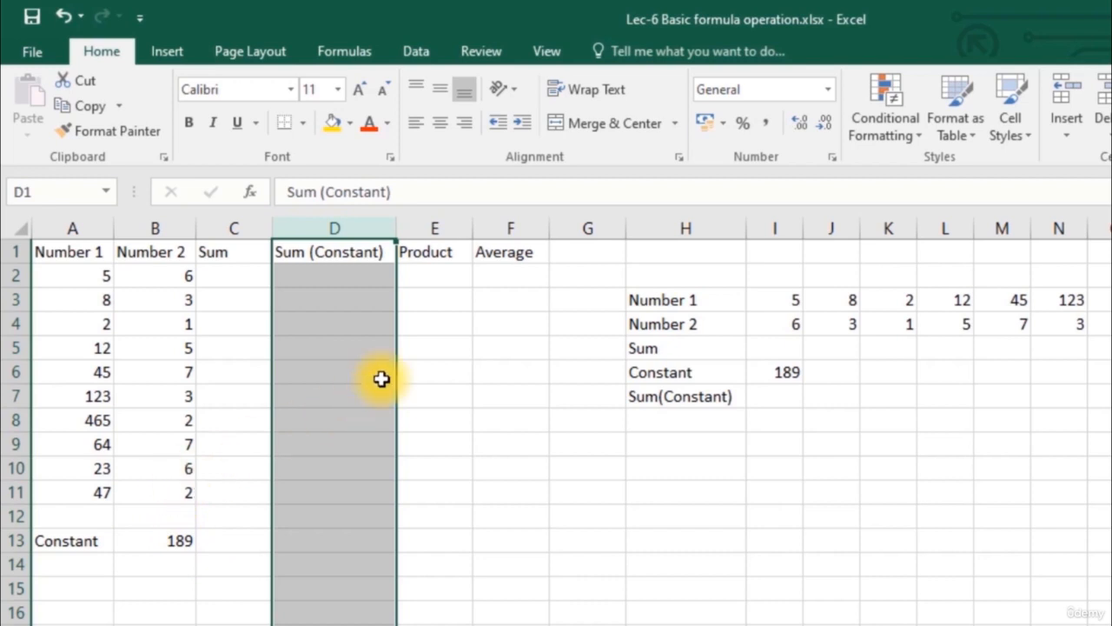
click(433, 233)
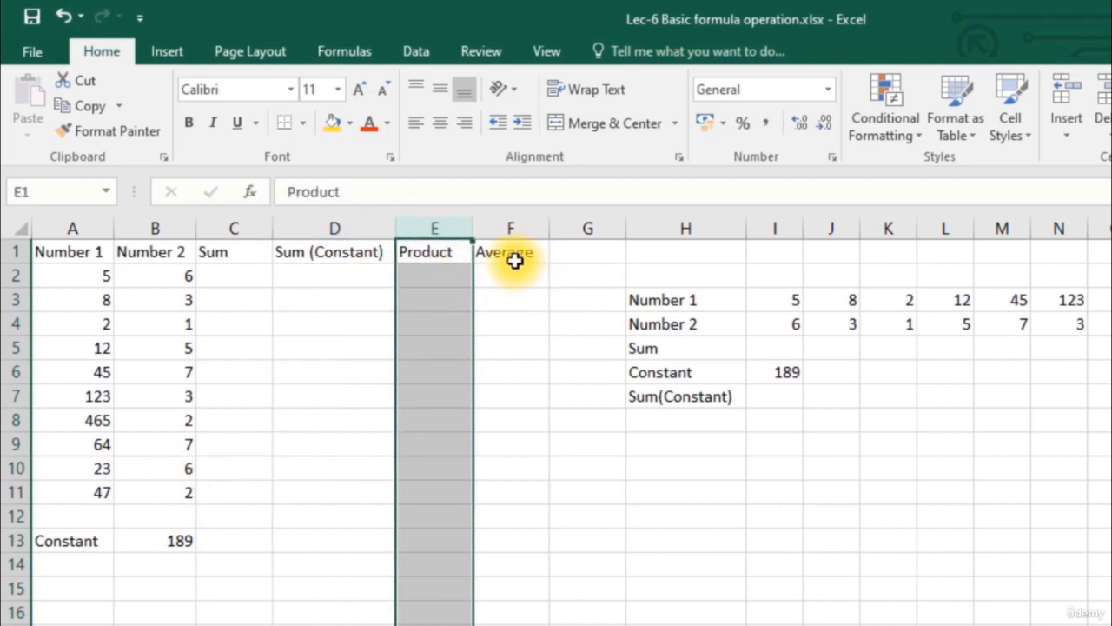
click(511, 226)
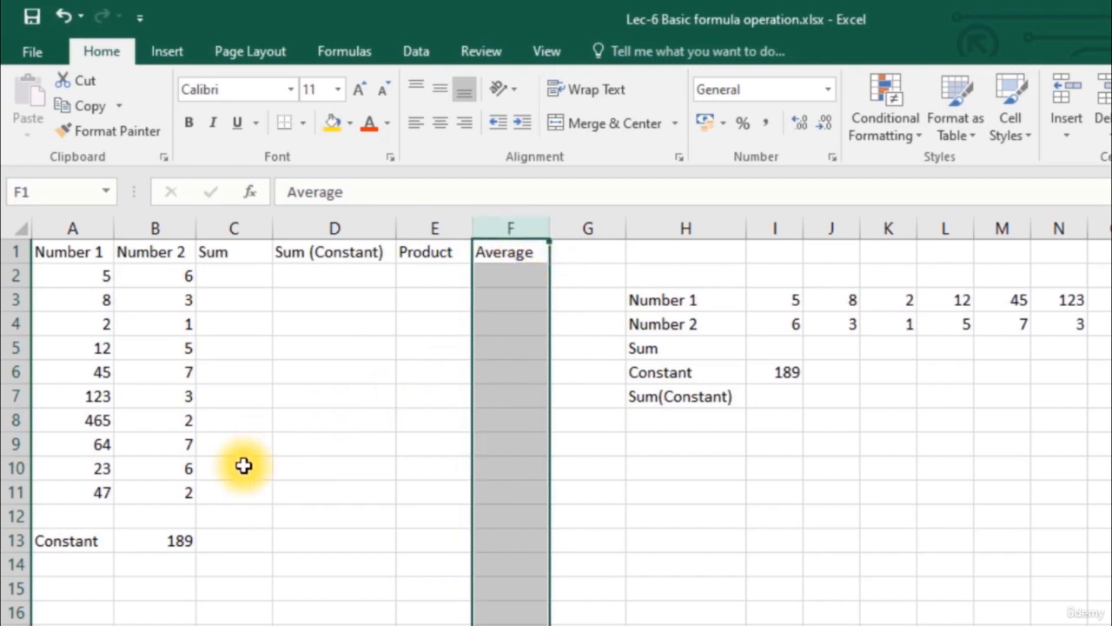
click(261, 276)
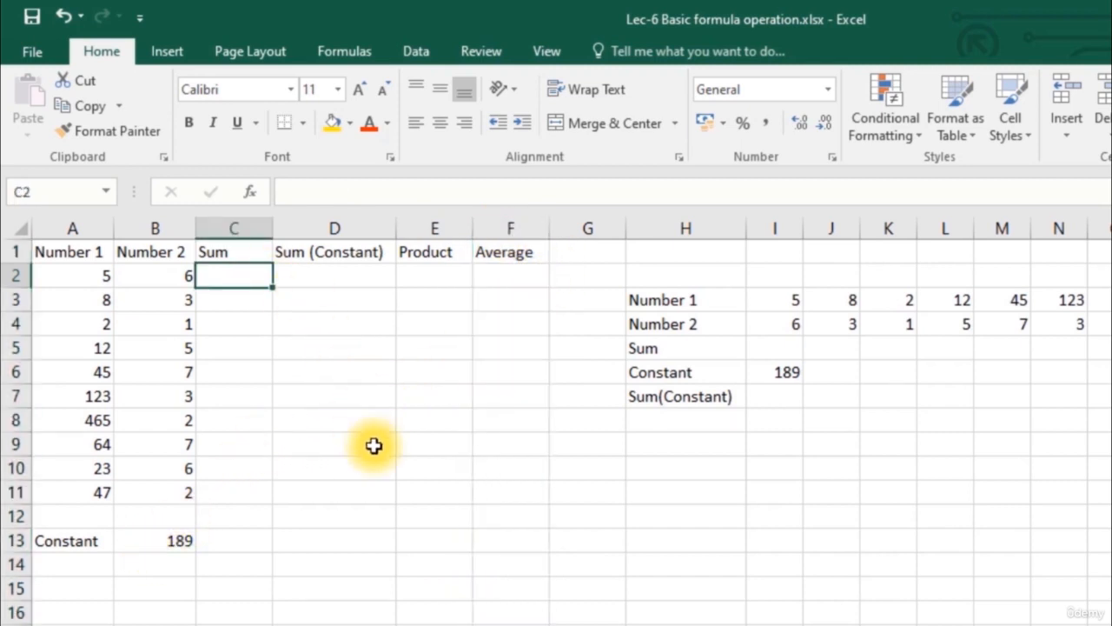
drag(265, 289, 513, 489)
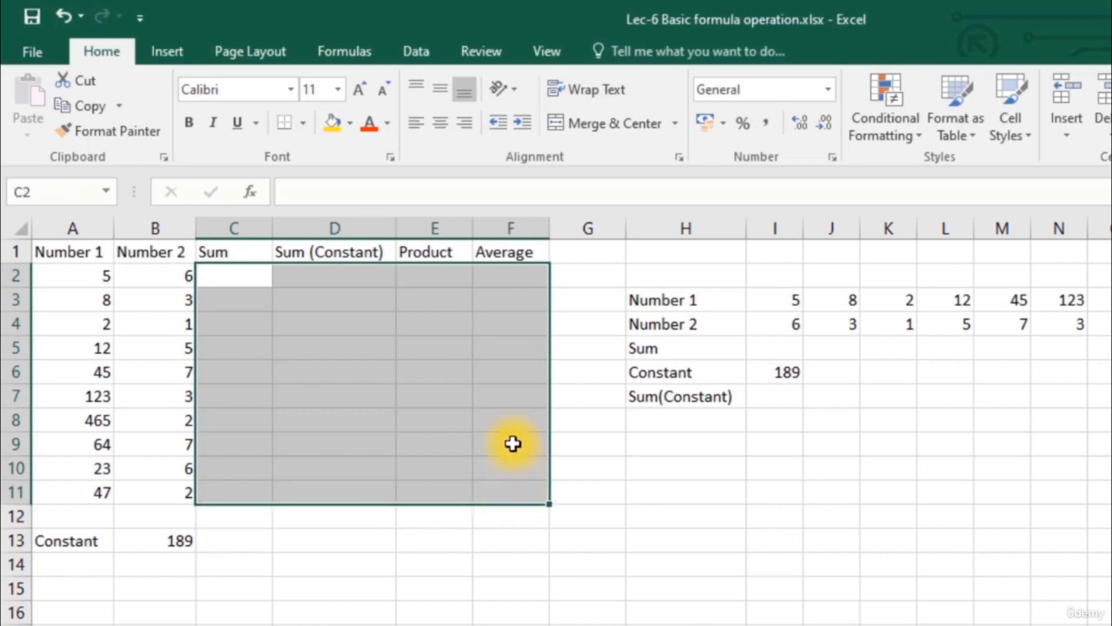
Enter the formula =A2+B2 in cell C2 to add the first row's Number 1 and Number 2
click(210, 282)
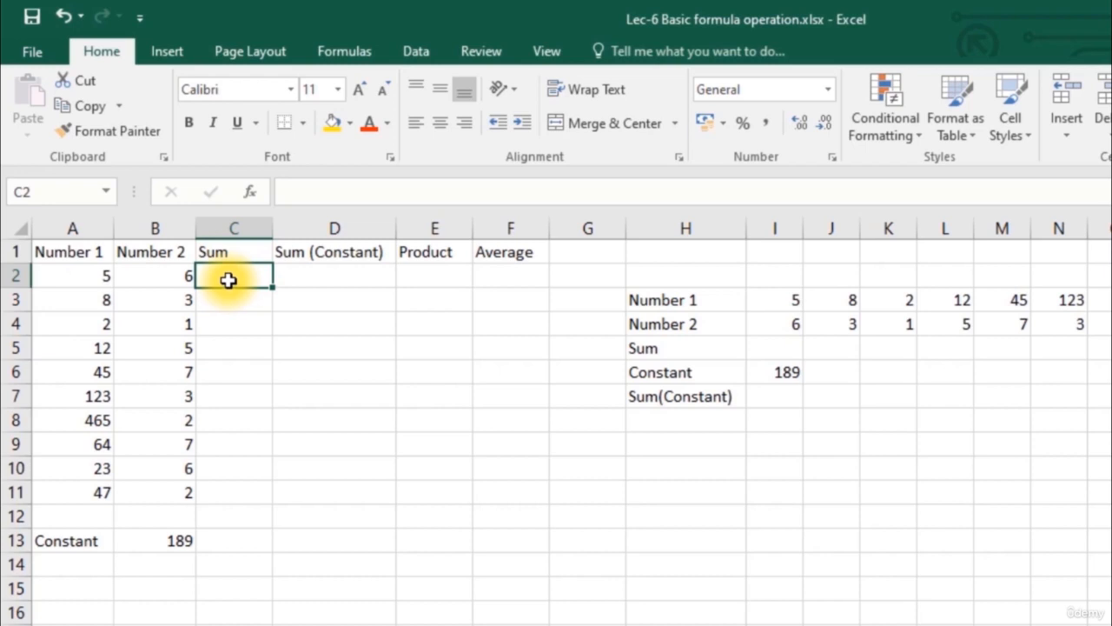
text(=)
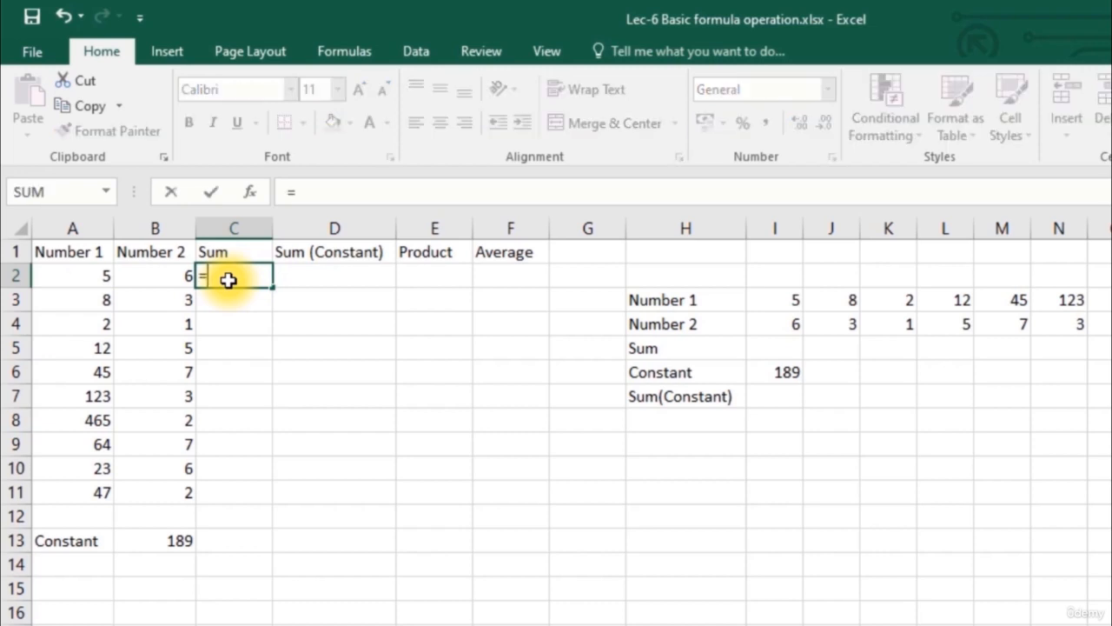
click(87, 278)
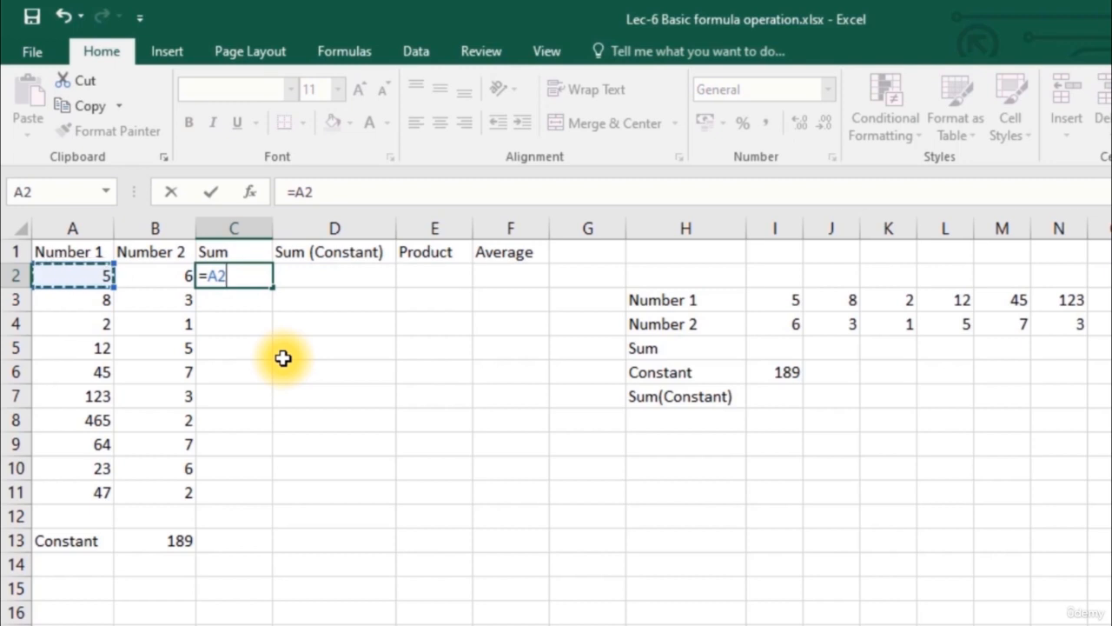
text(+)
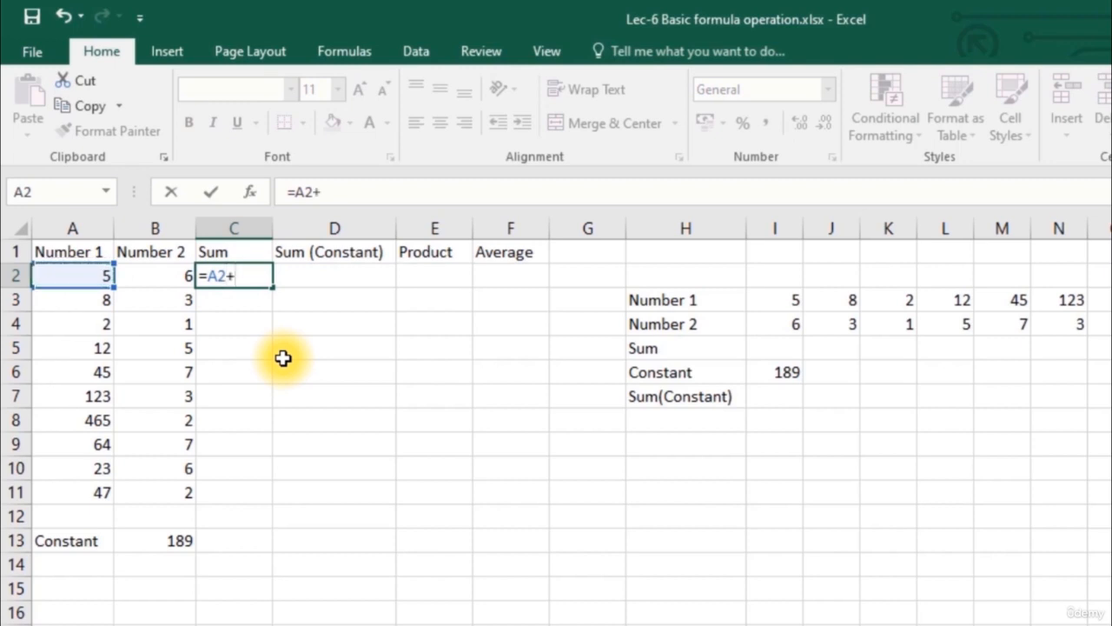
click(157, 283)
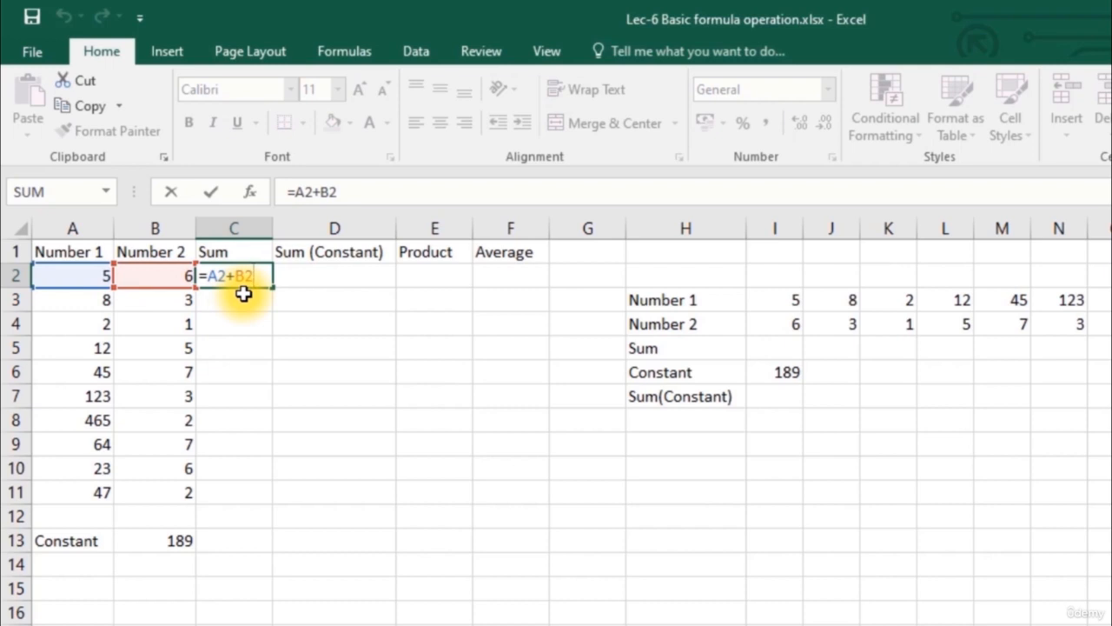
key(Return)
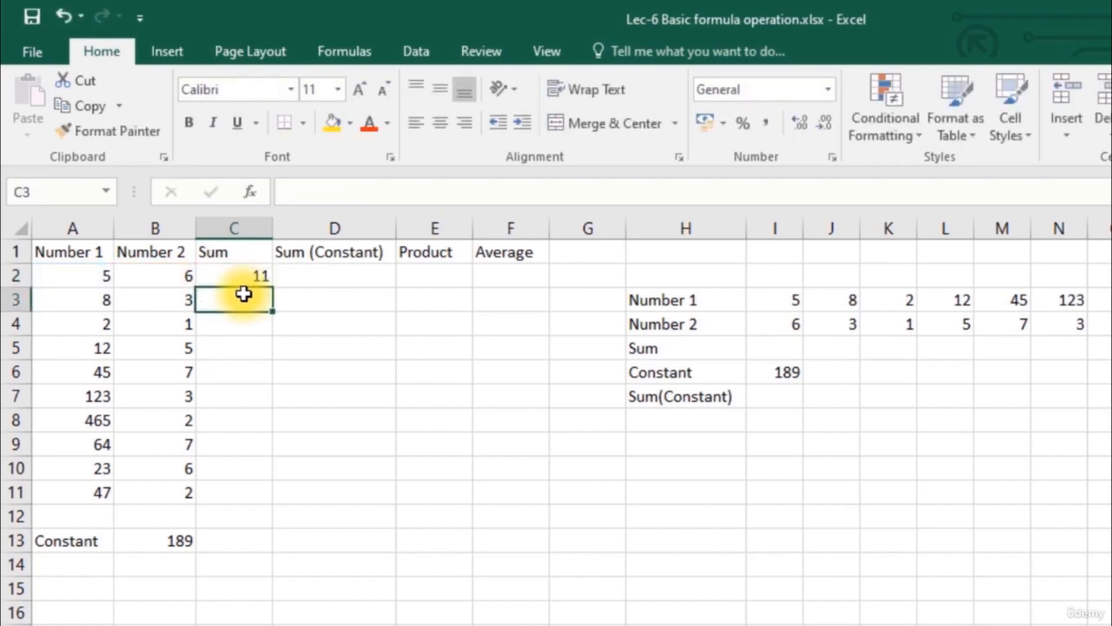
Inspect the formula in C2 and the cells it references, leaving its contents as entered
key(Up)
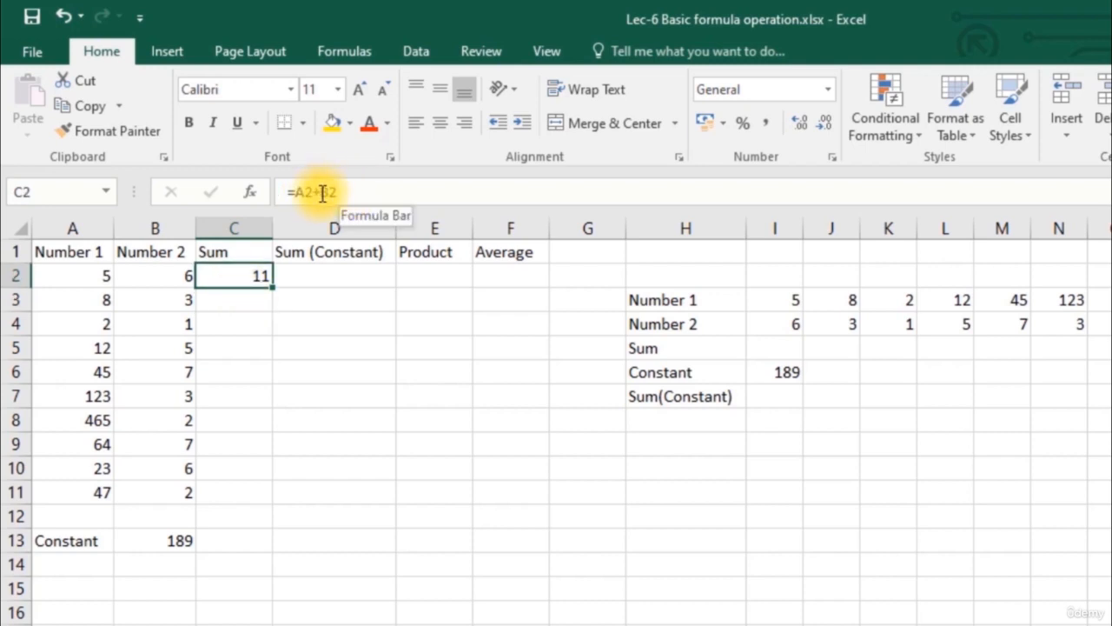
double_click(250, 276)
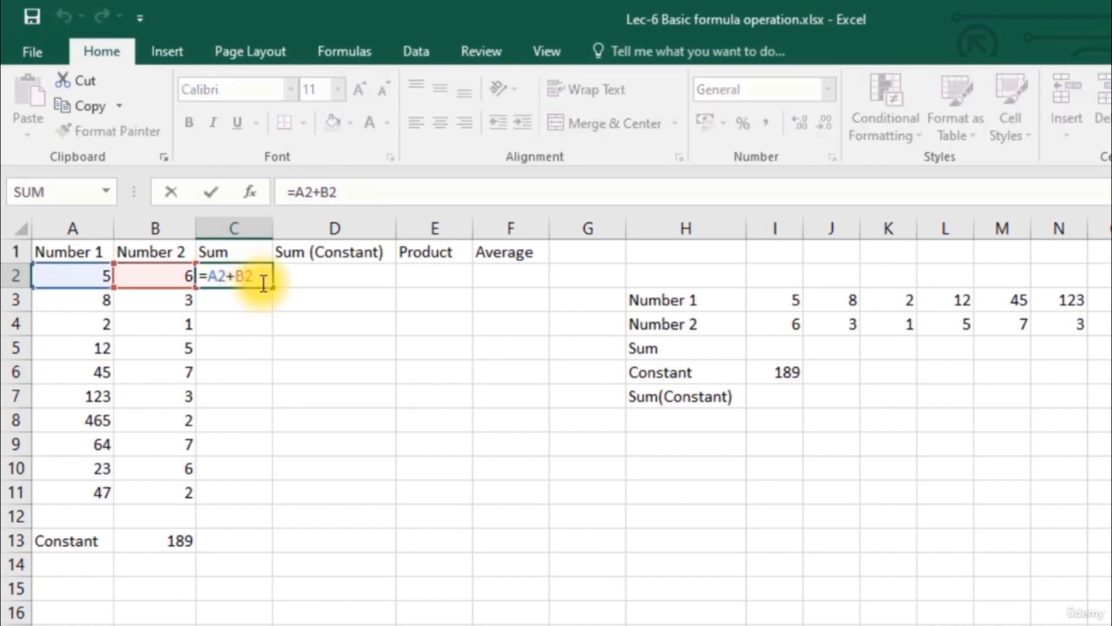
key(Return)
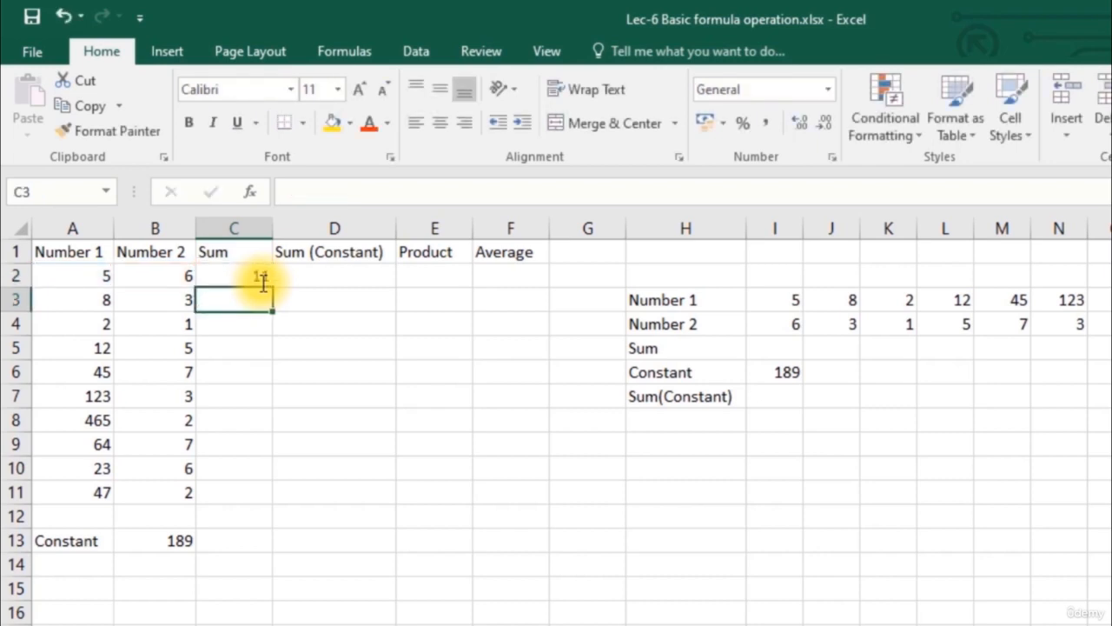
click(261, 280)
double_click(250, 279)
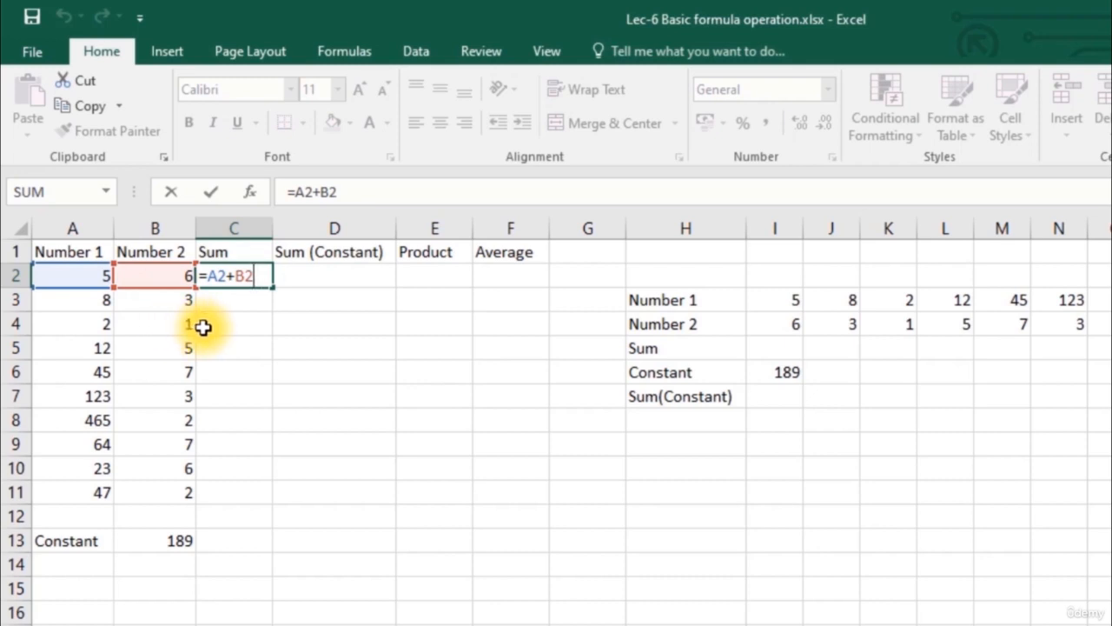
key(ctrl+Return)
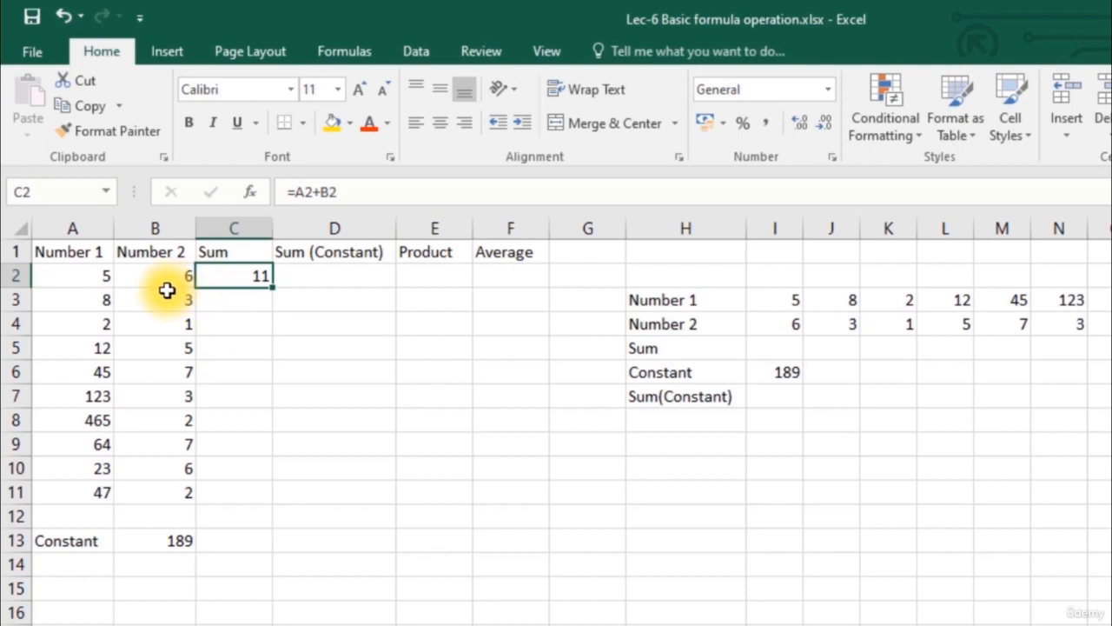
Set the first Number 1 value in cell A2 to 50
click(167, 290)
click(109, 275)
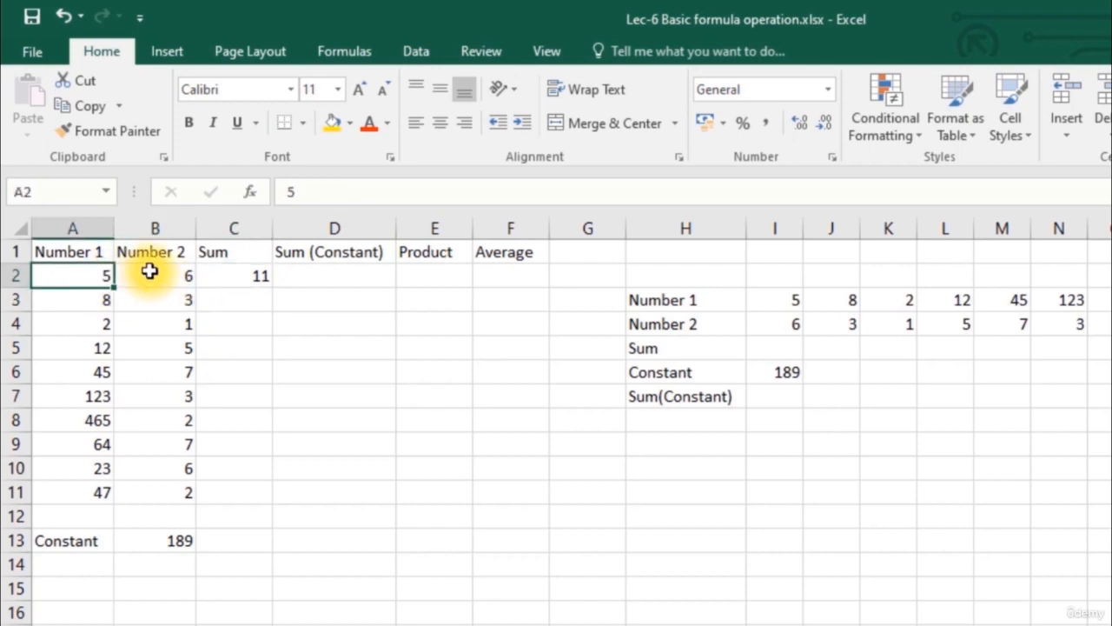
text(50)
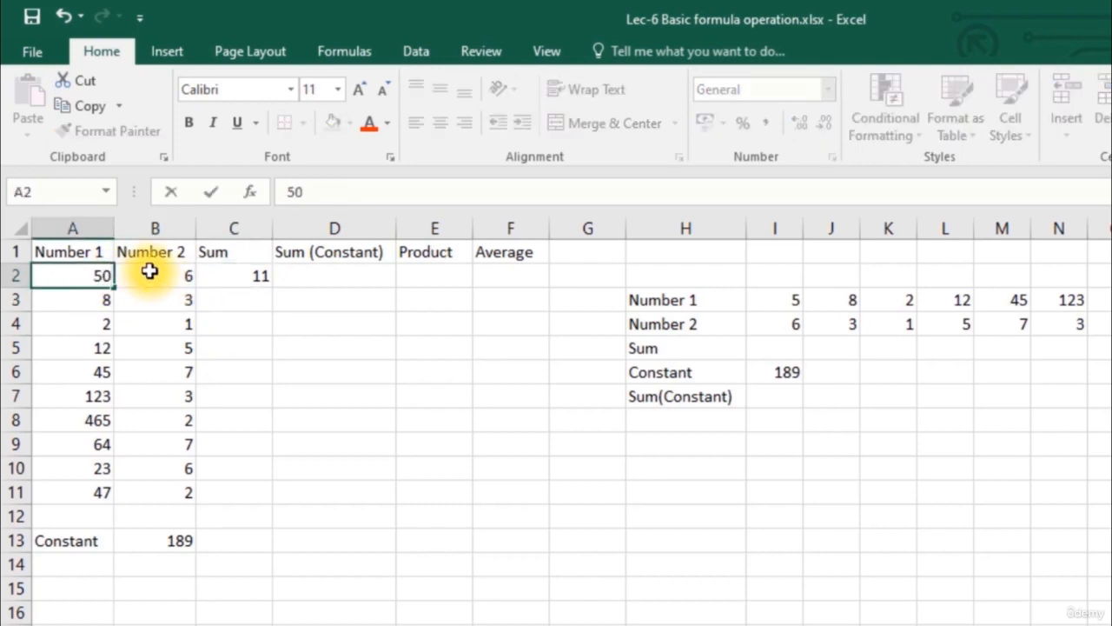
key(Return)
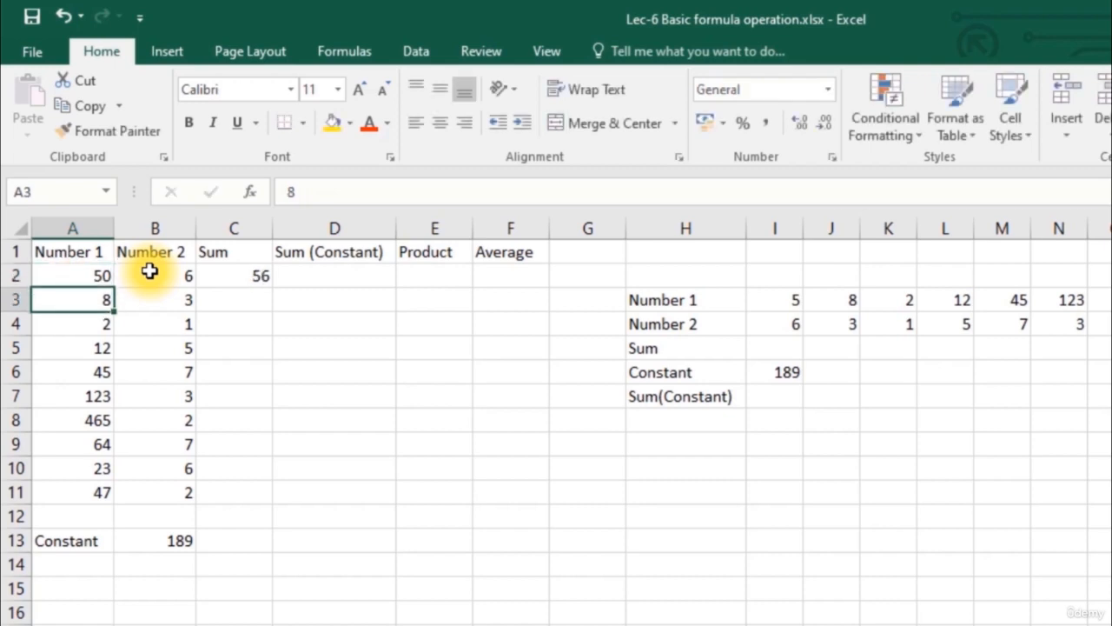
Copy the Sum formula from C2 down to C3 with the fill handle
click(227, 289)
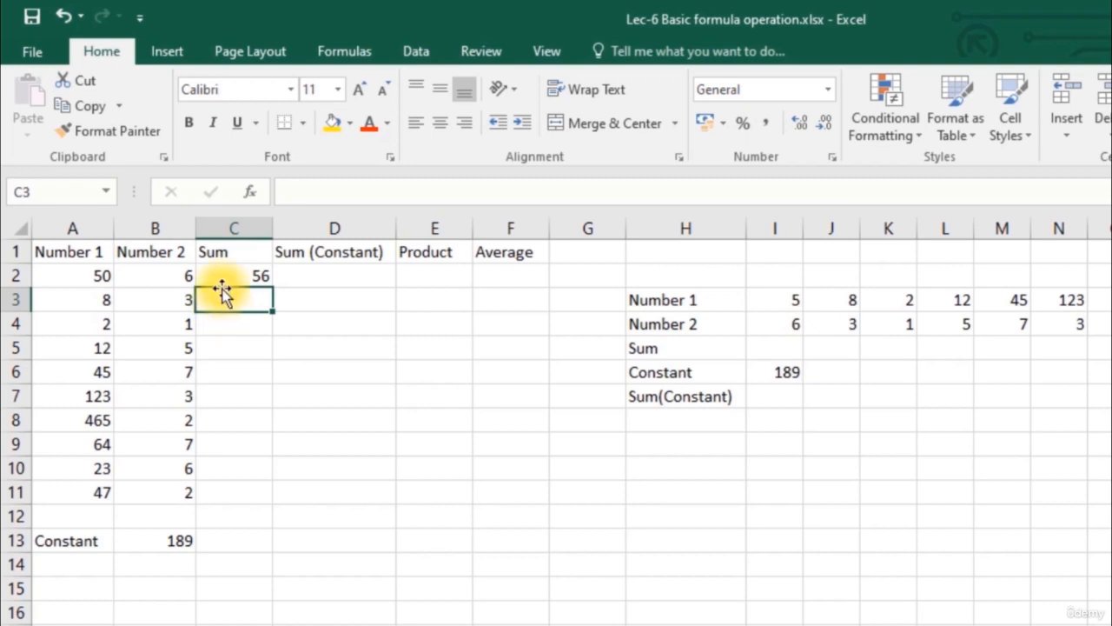
click(224, 278)
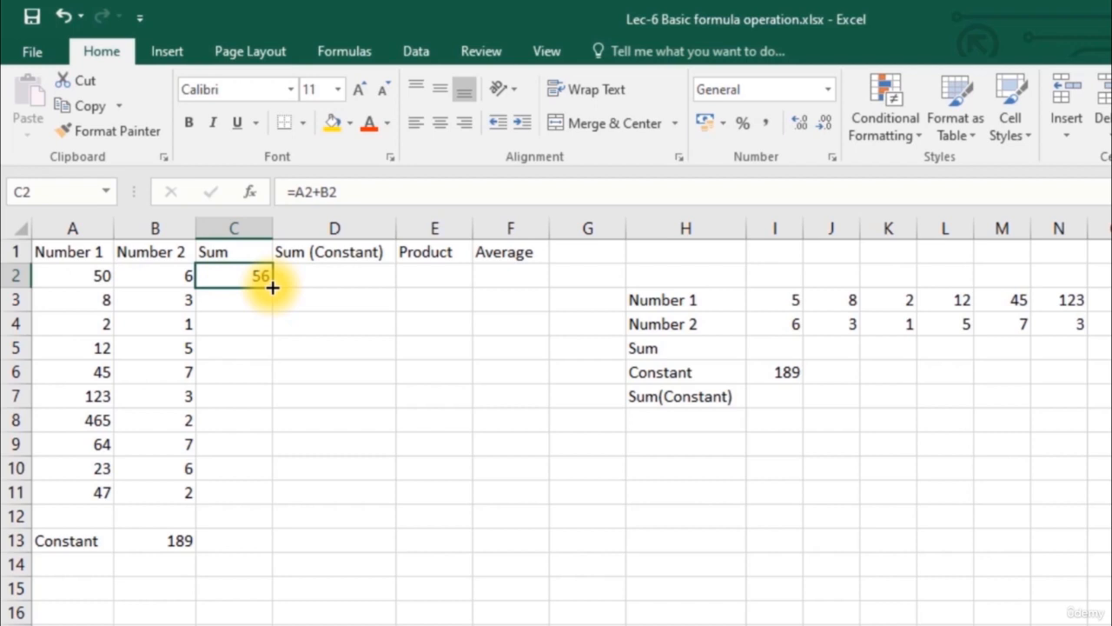
drag(272, 287, 272, 311)
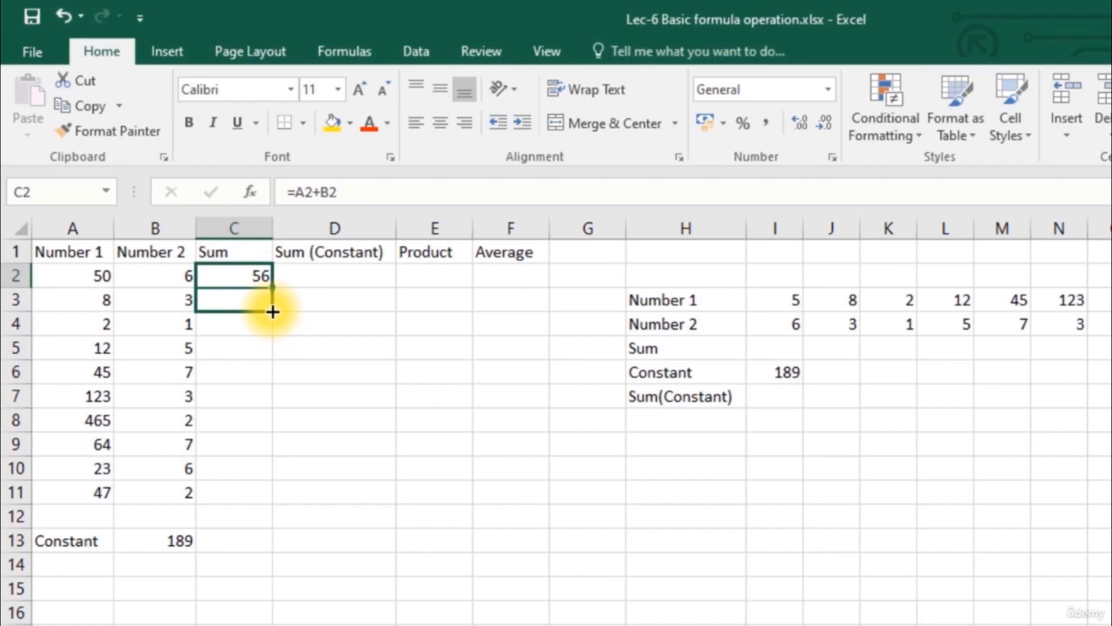
mouse_move(272, 311)
mouse_down()
mouse_move(272, 338)
mouse_move(272, 320)
mouse_up()
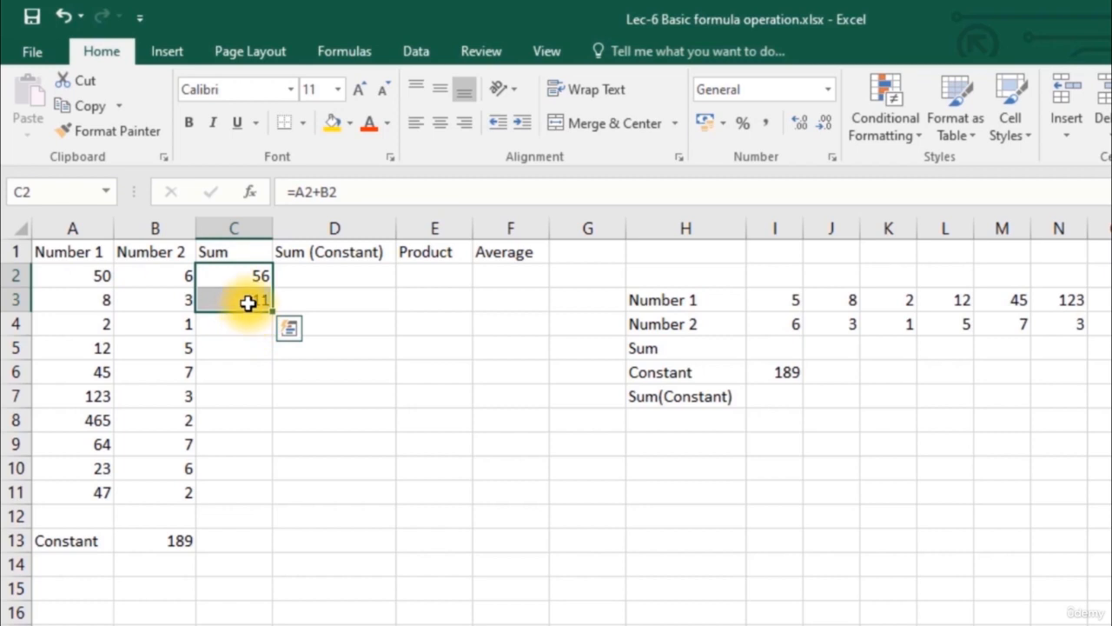
Inspect the copied formula in C3 and check which cells it references
click(249, 302)
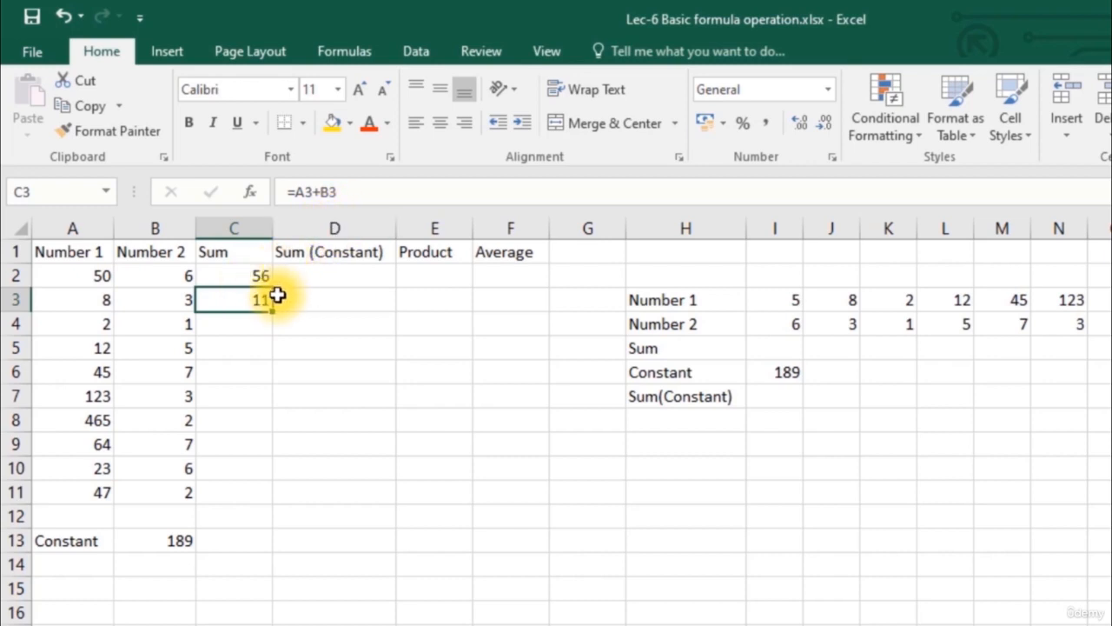
double_click(226, 300)
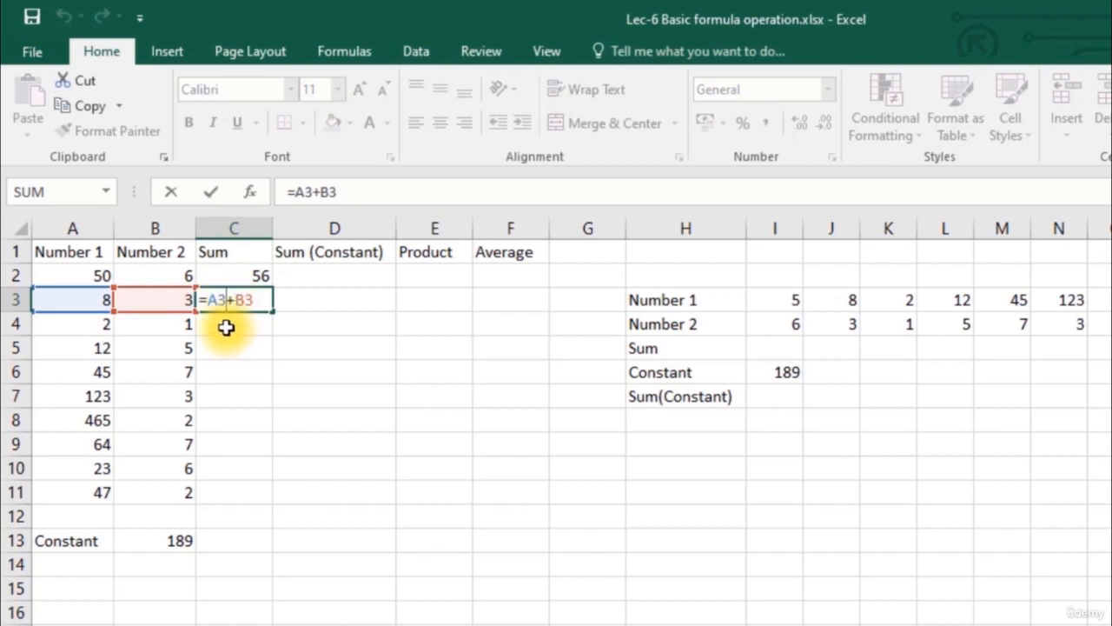
key(ctrl+Return)
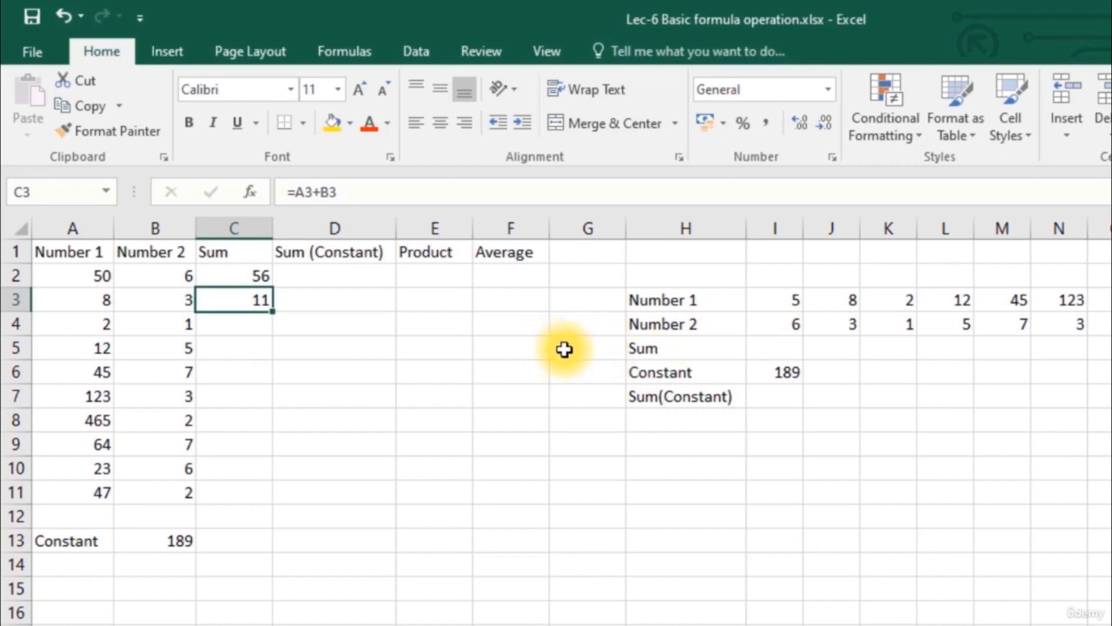
Enter =I3+I4 in Sum cell I5 of the horizontal table and fill it across to J5
click(774, 350)
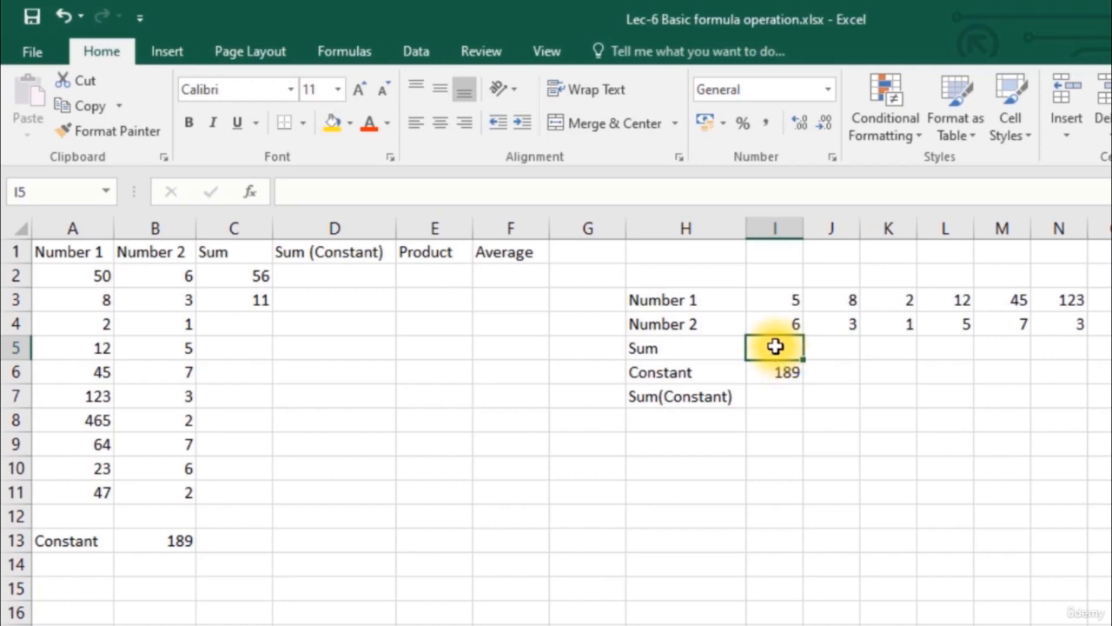
text(=)
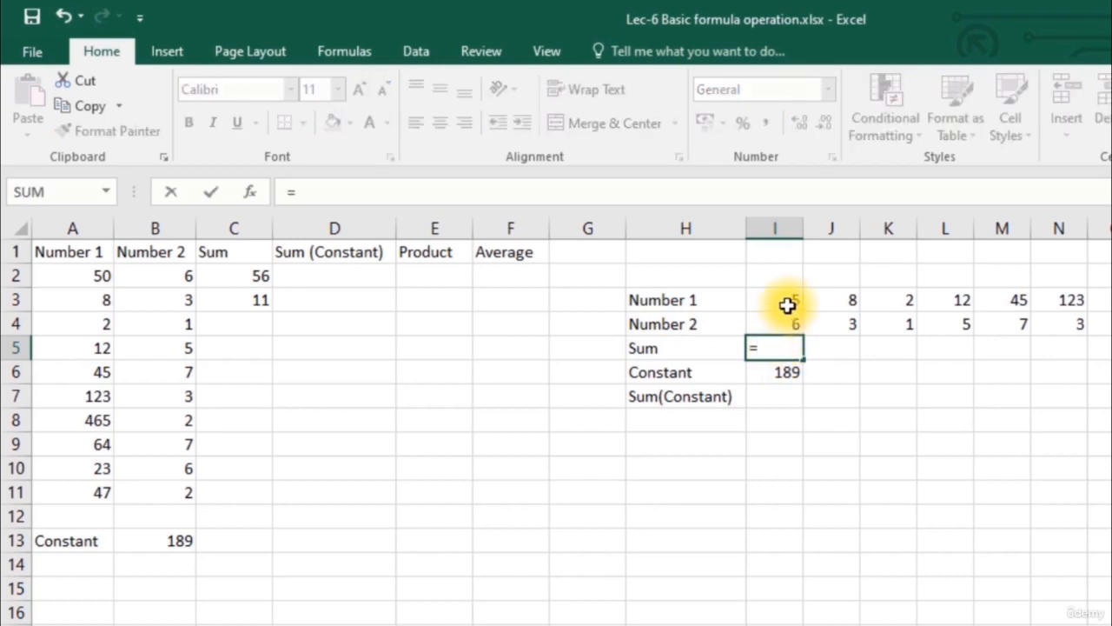
click(787, 305)
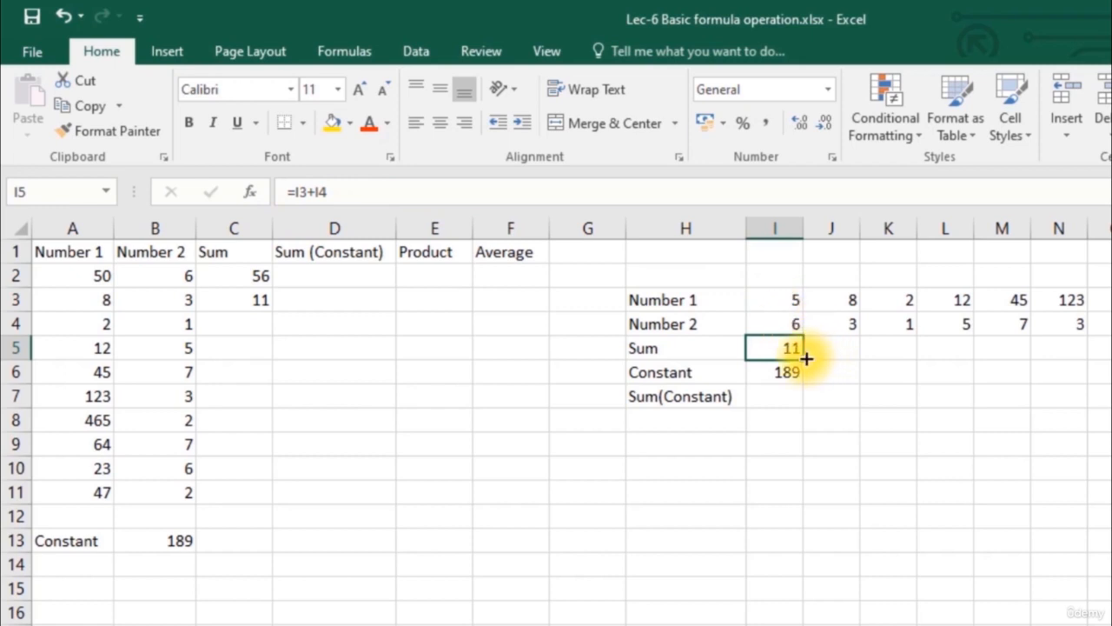
drag(804, 358, 848, 351)
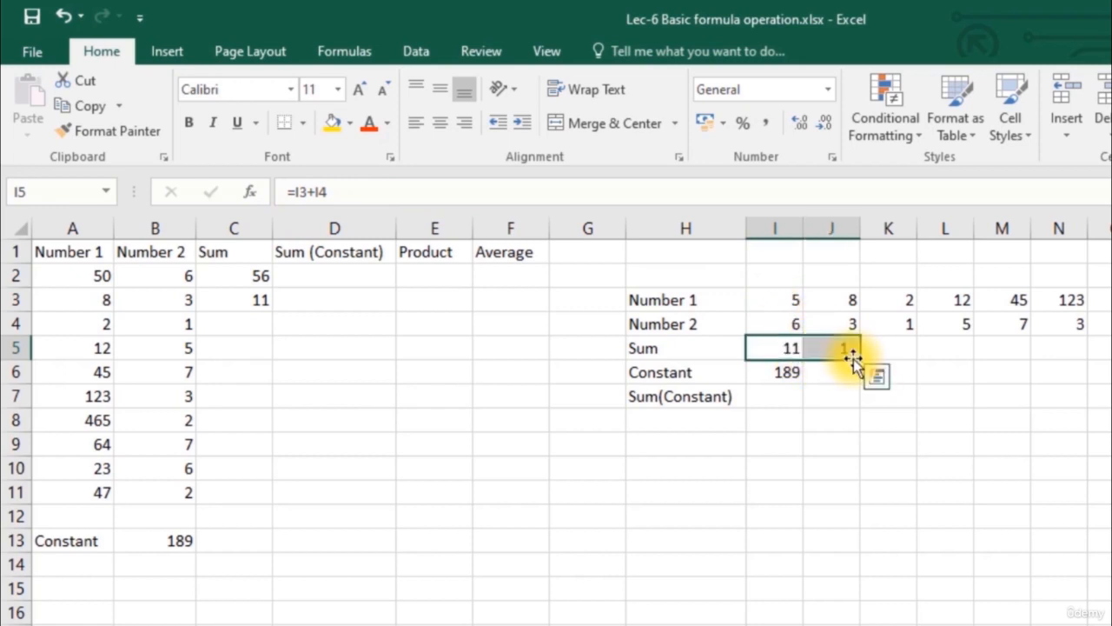
Inspect the formula filled into J5 and check which cells it references
click(846, 347)
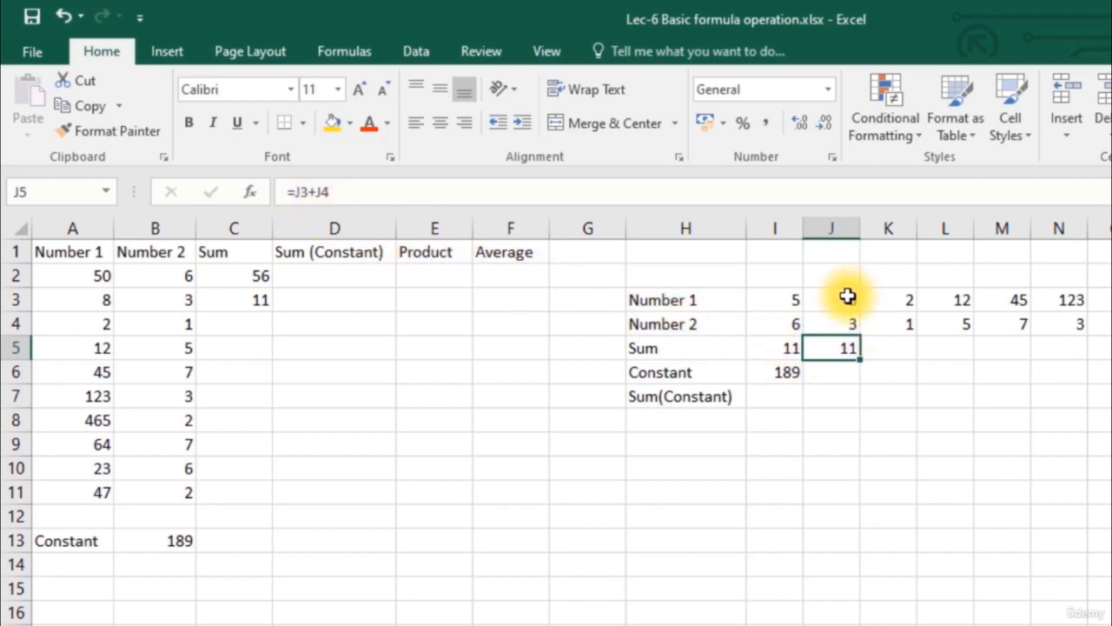
double_click(847, 347)
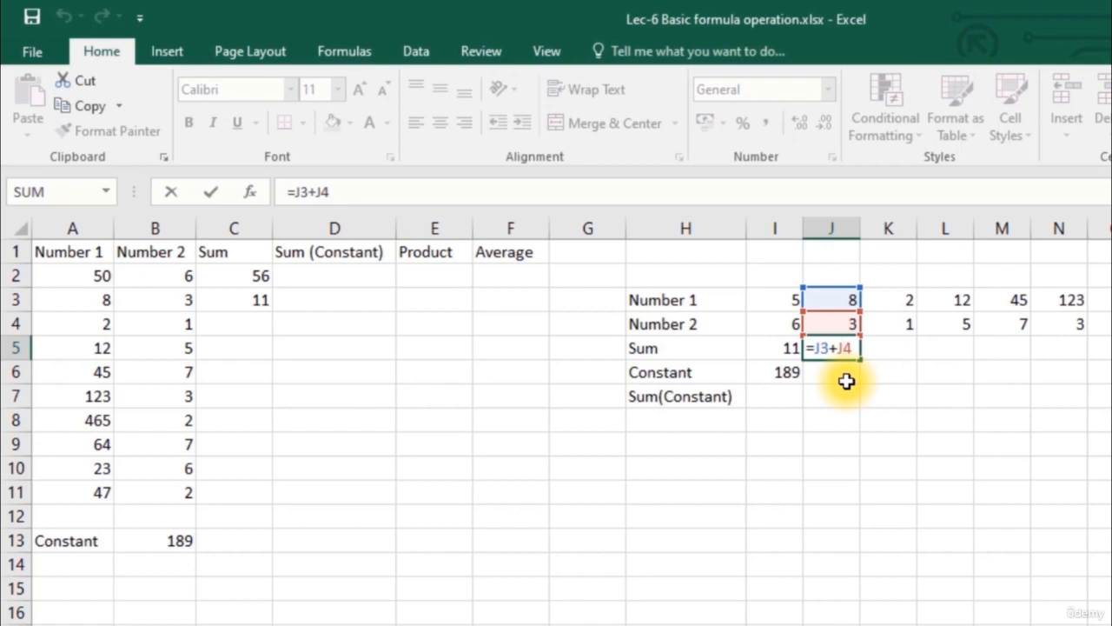
key(Return)
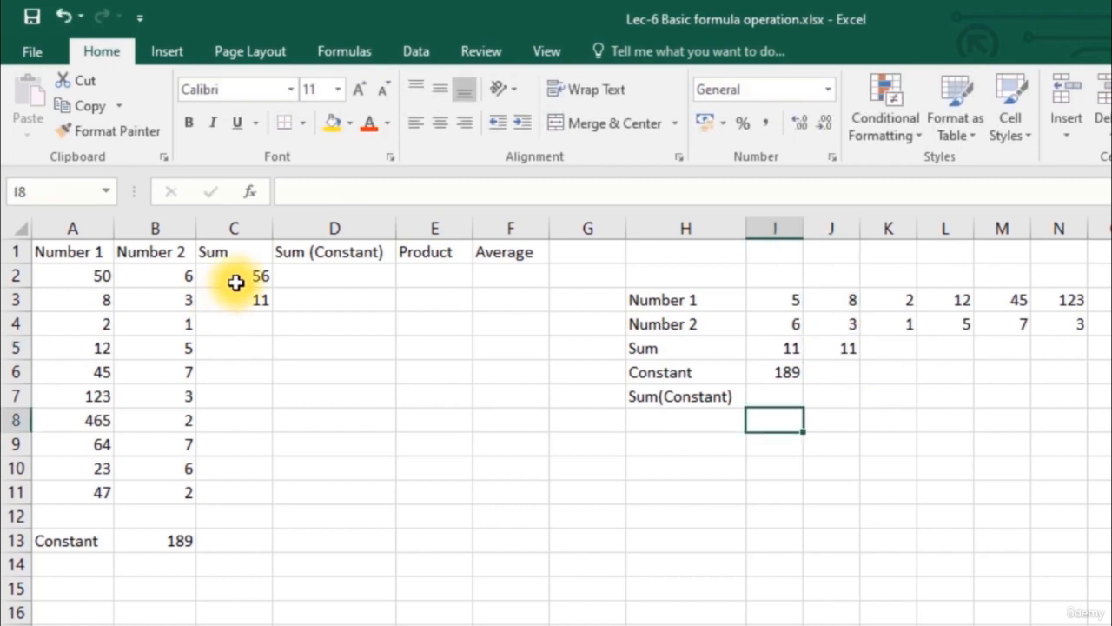
Fill the Sum formula from C2 down to C11 and the horizontal table's Sum formula from I5 across to R5
drag(238, 275, 246, 296)
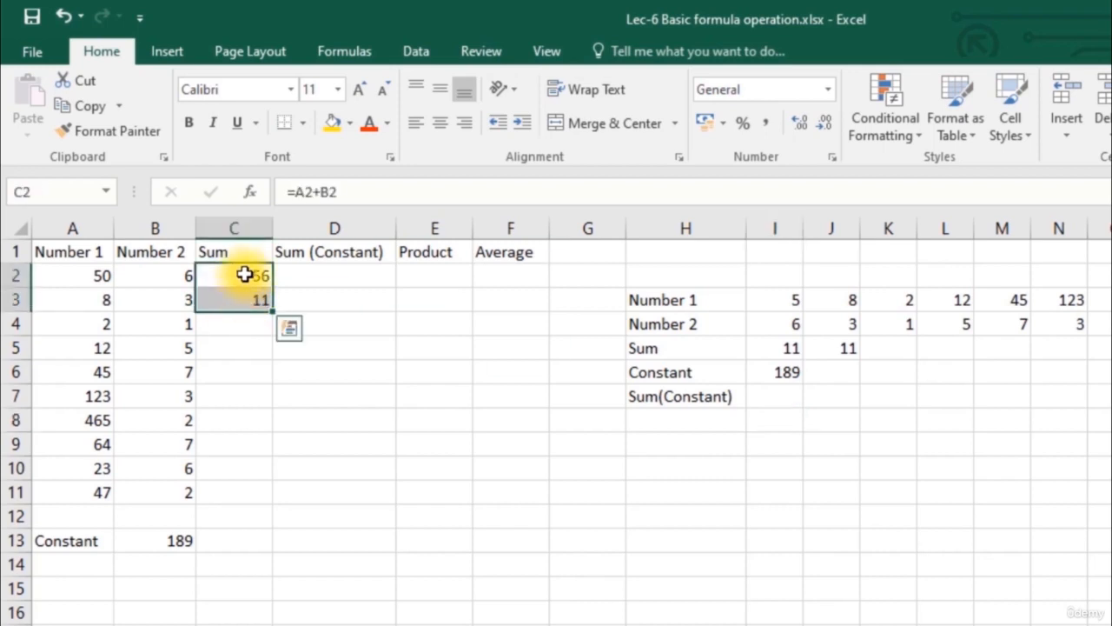
click(244, 274)
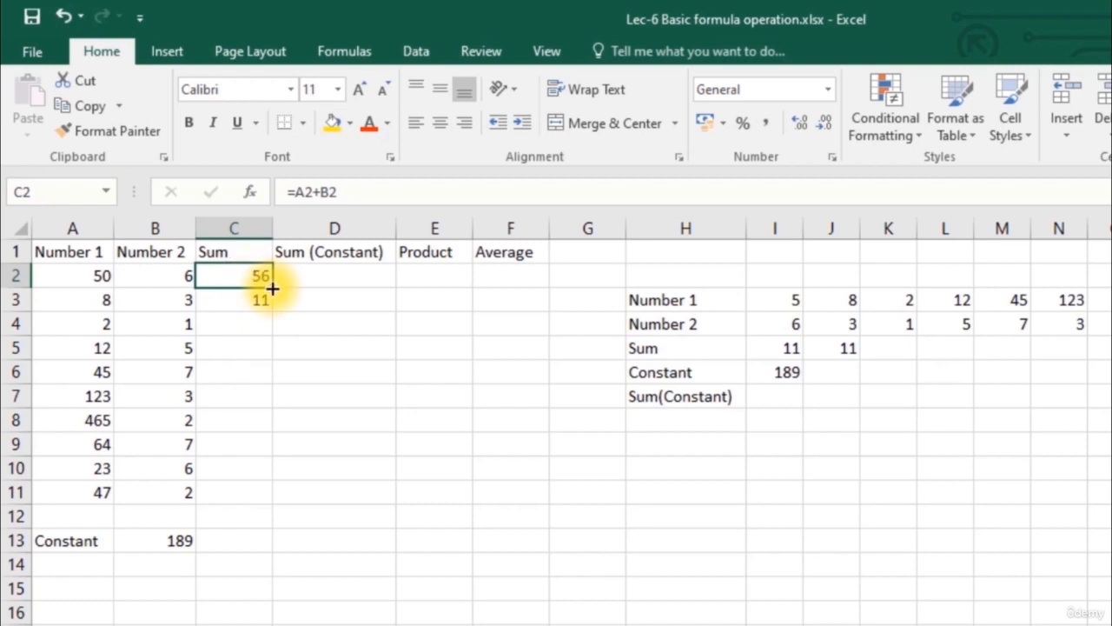
drag(271, 288, 279, 498)
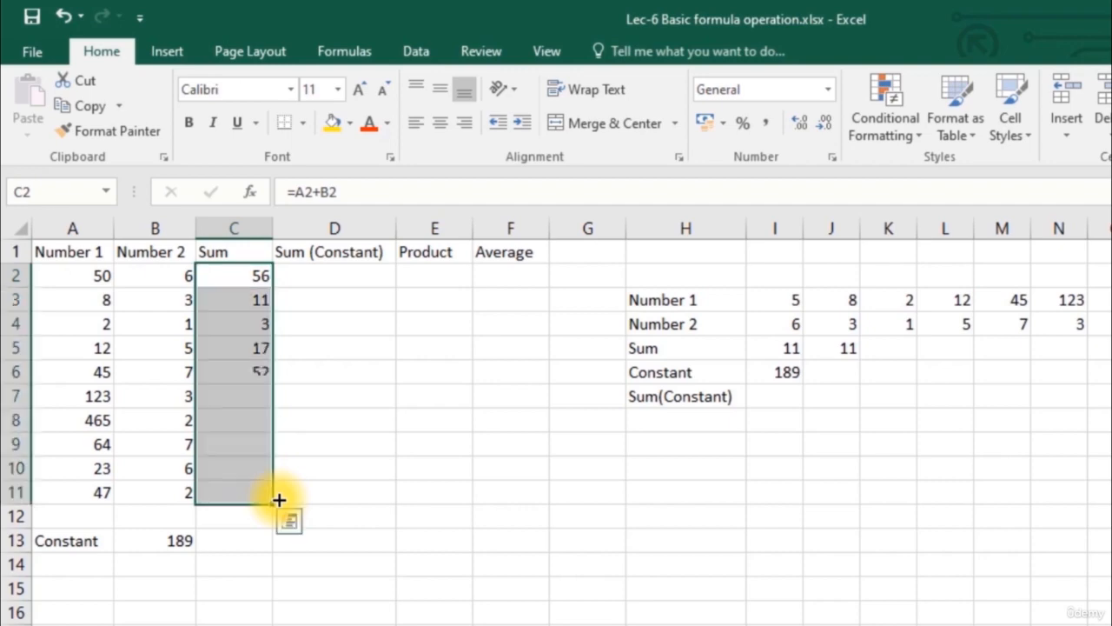
click(792, 347)
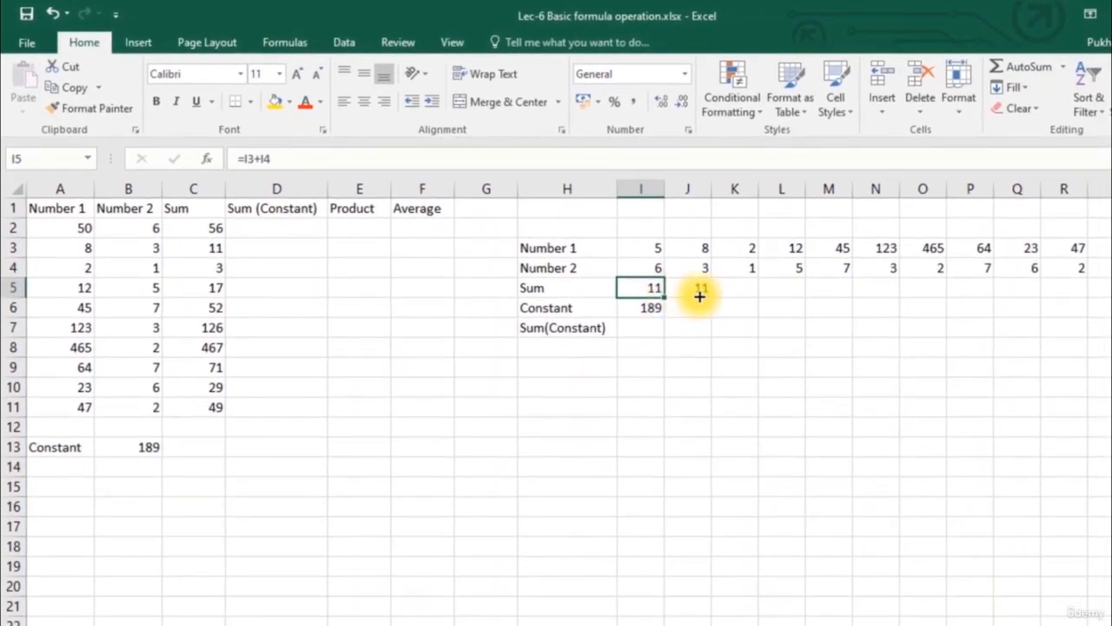
drag(699, 296, 1073, 288)
Enter =A2+B2+B13 in Sum (Constant) cell D2
click(276, 307)
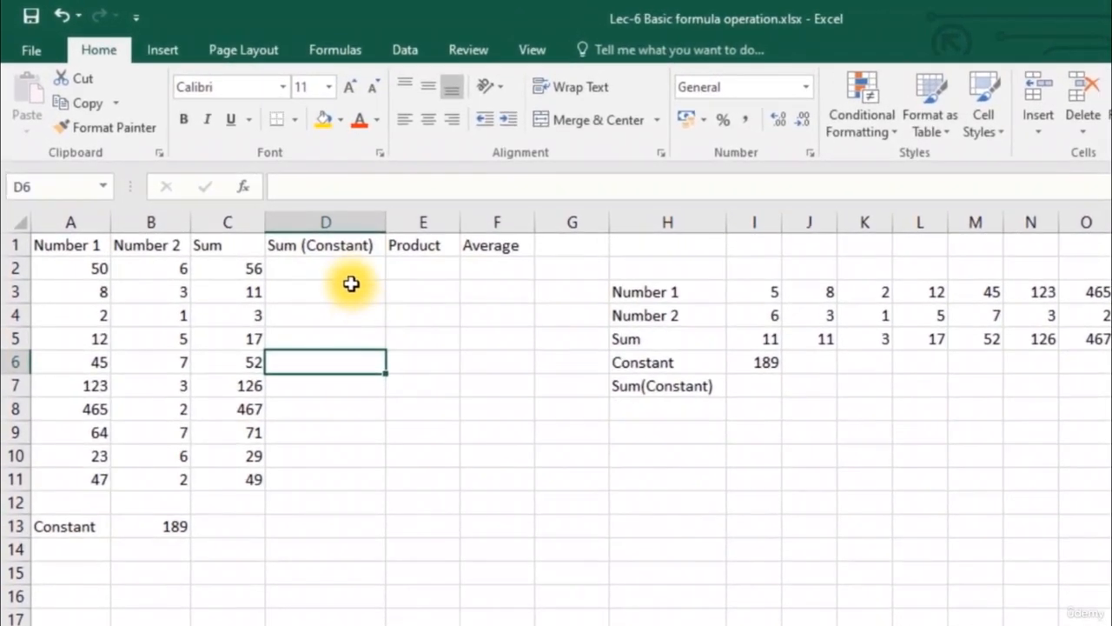
click(295, 233)
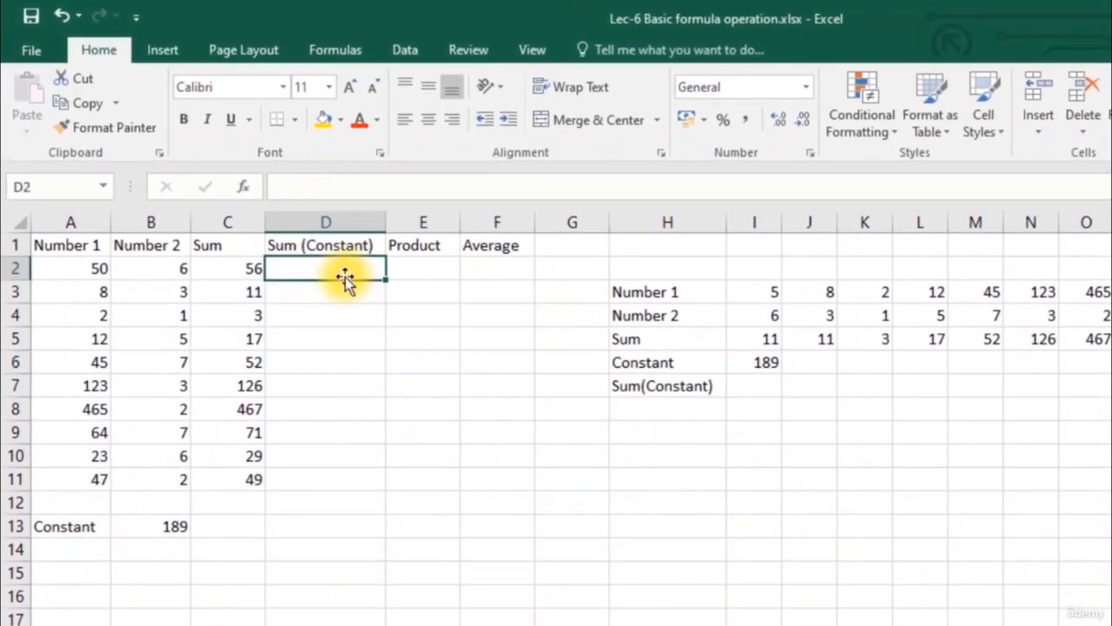
text(=)
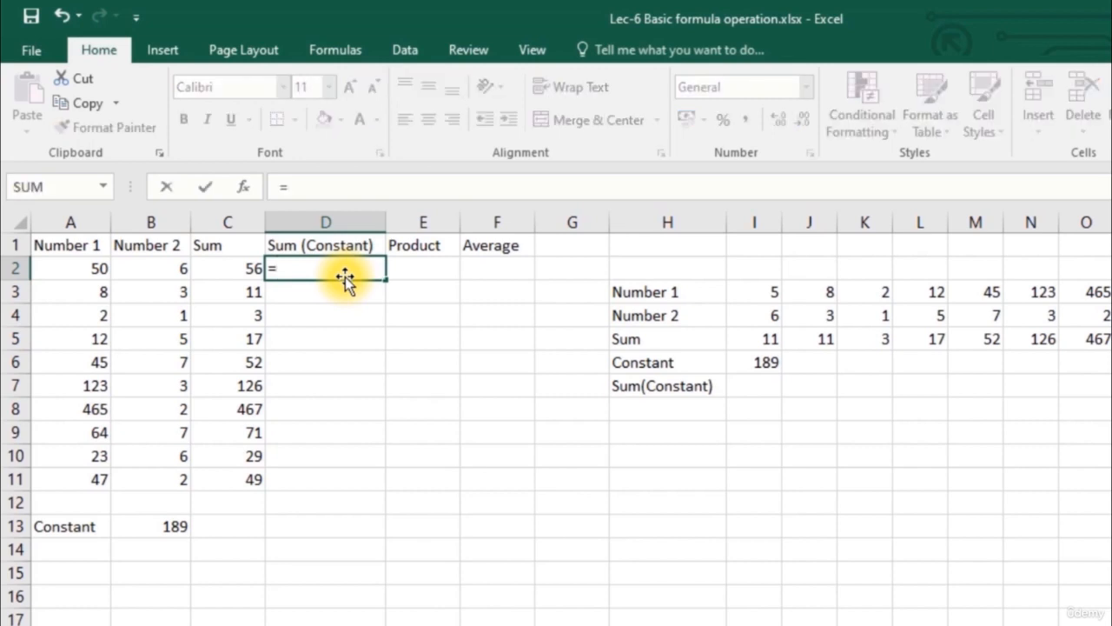
click(85, 271)
text(+)
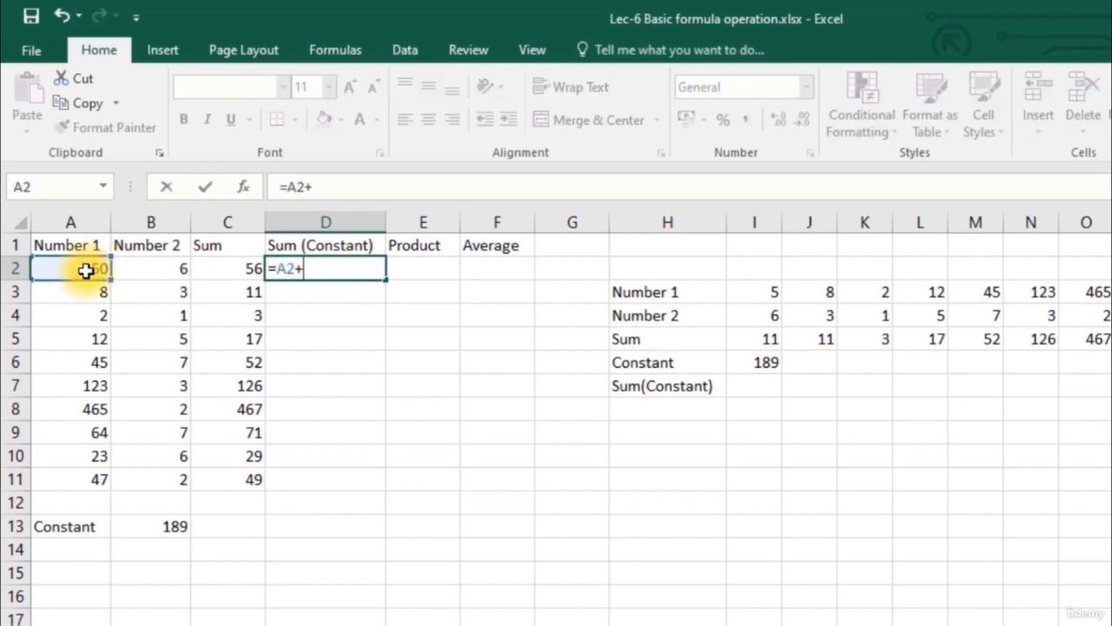
click(161, 277)
text(+)
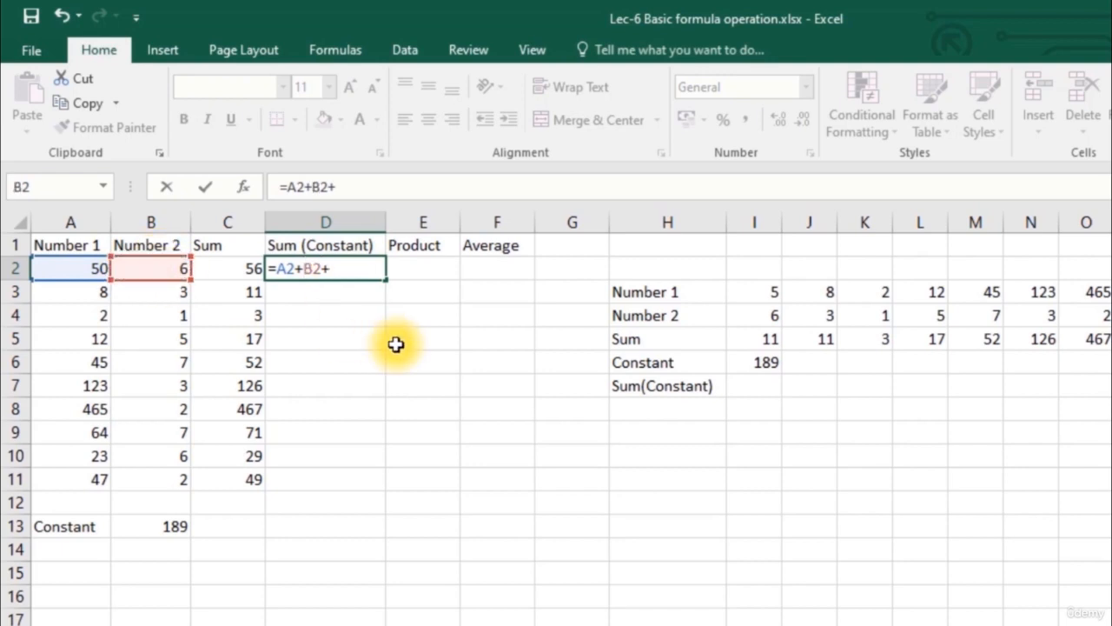
click(172, 528)
key(Return)
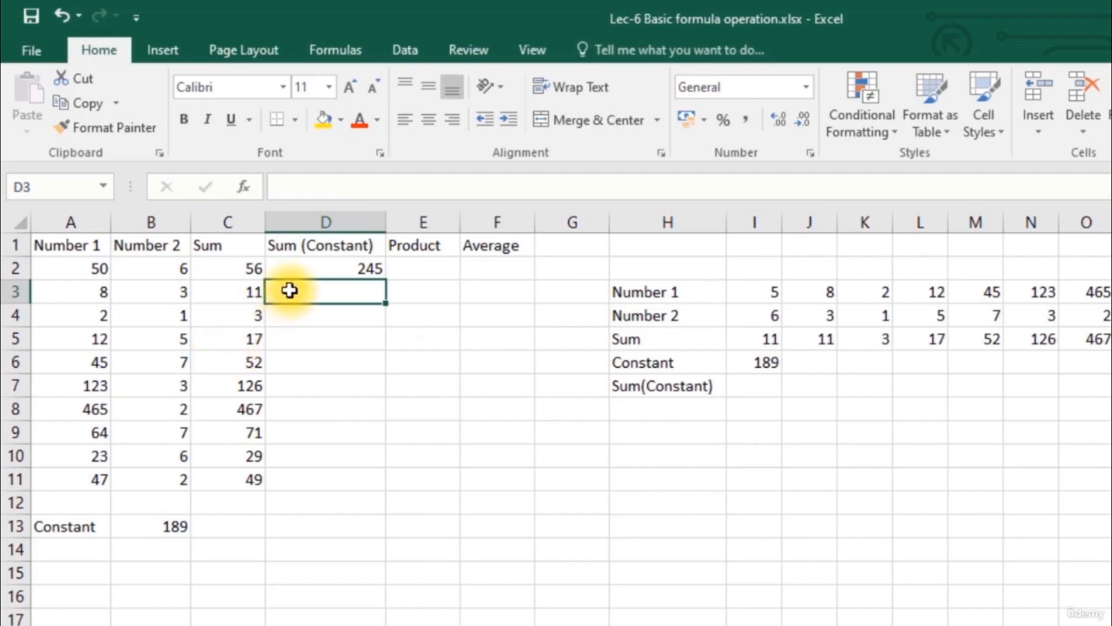
Copy the Sum (Constant) formula from D2 down to D3 and inspect which cells the copy references
click(333, 269)
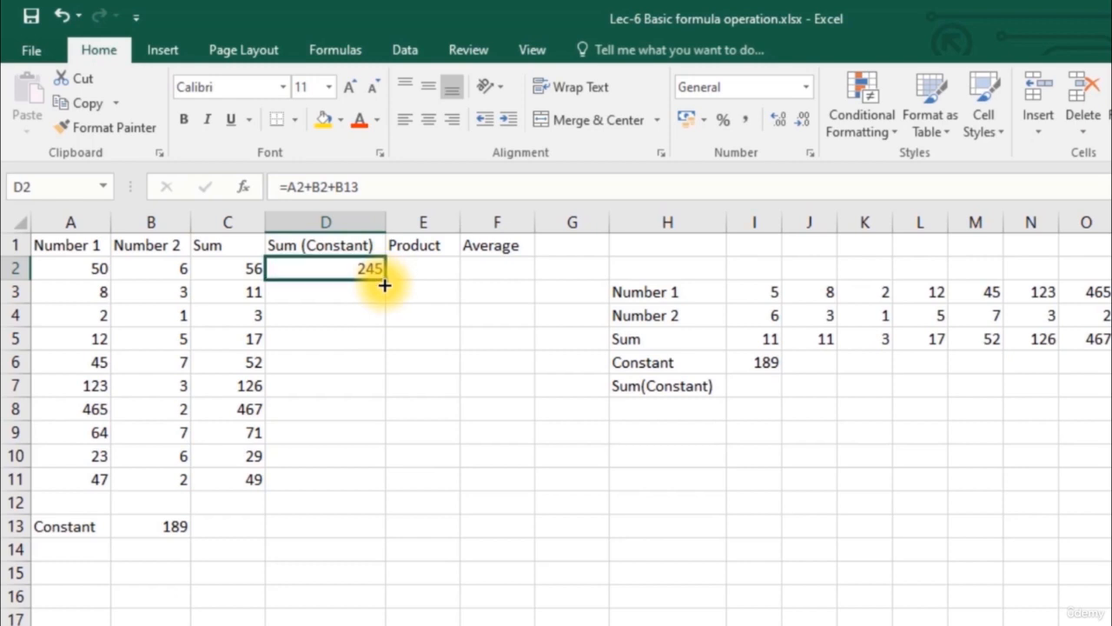
drag(385, 285, 384, 302)
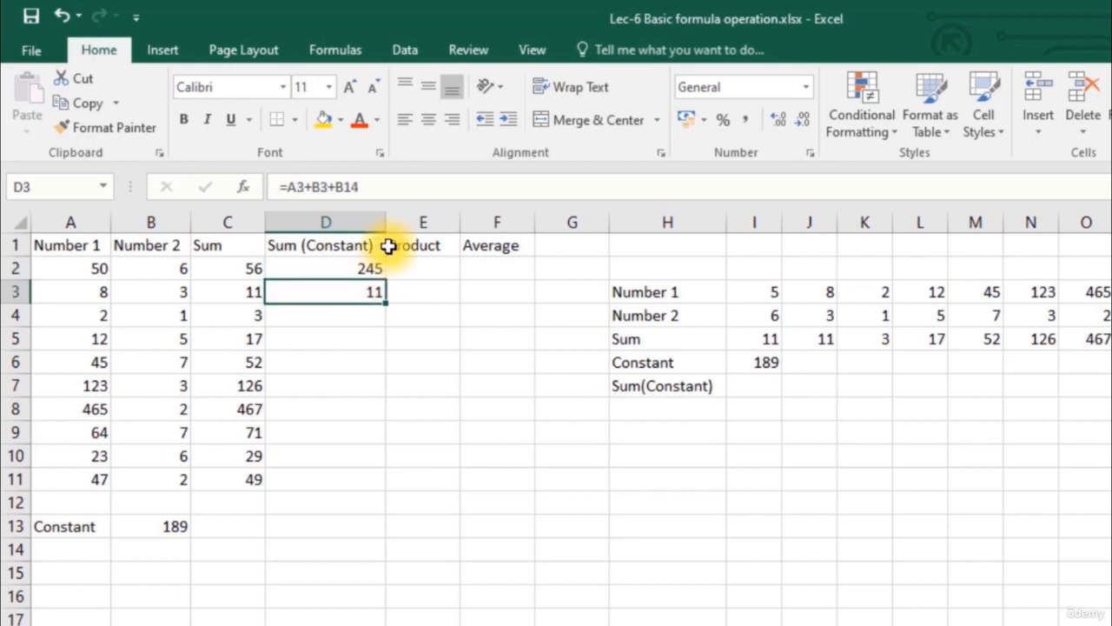
click(404, 192)
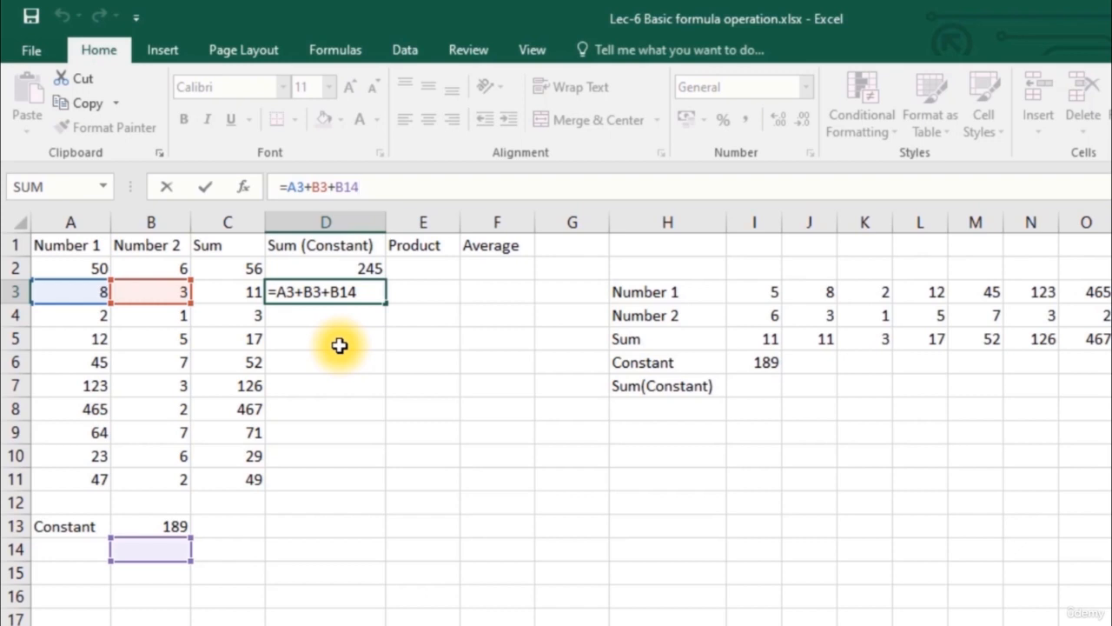
key(ctrl+Return)
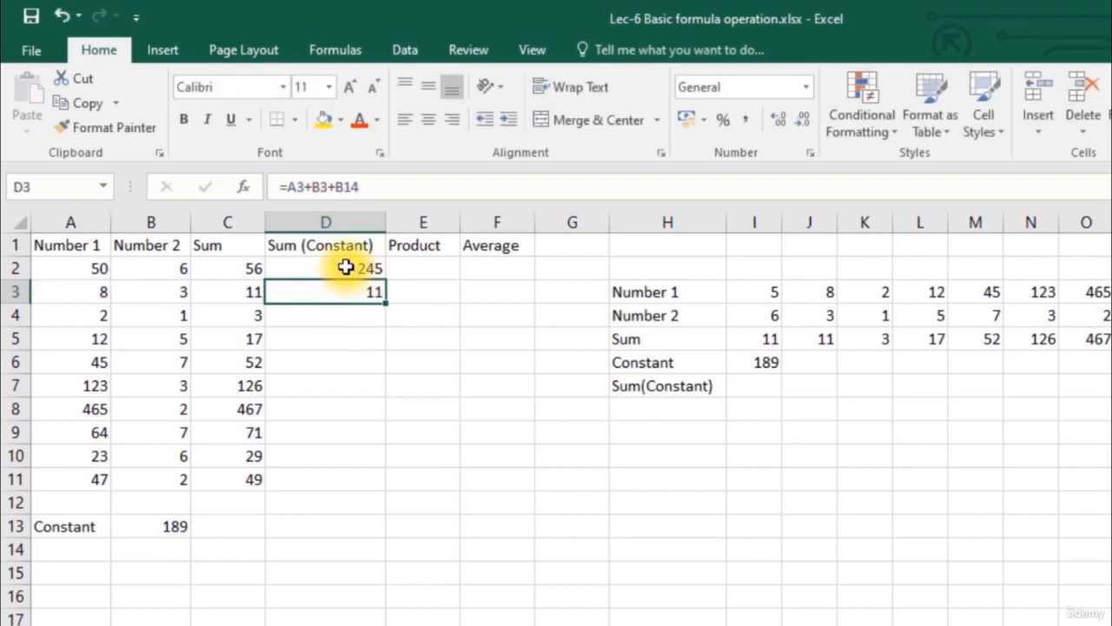
Lock the constant's row in D2 by changing the formula to =A2+B2+B$13
click(348, 266)
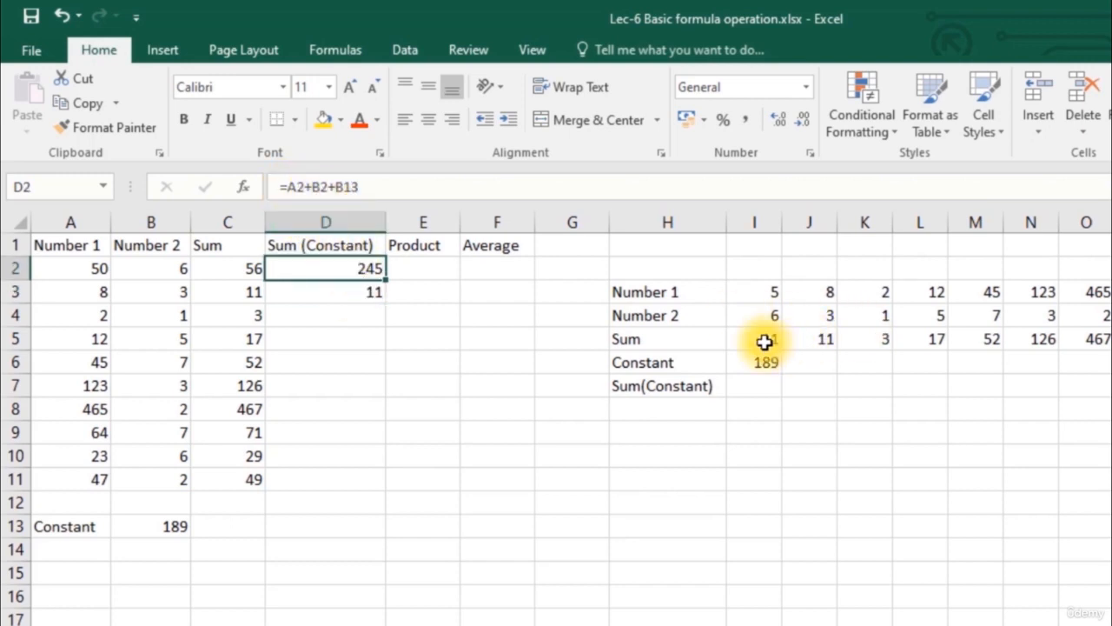
click(346, 190)
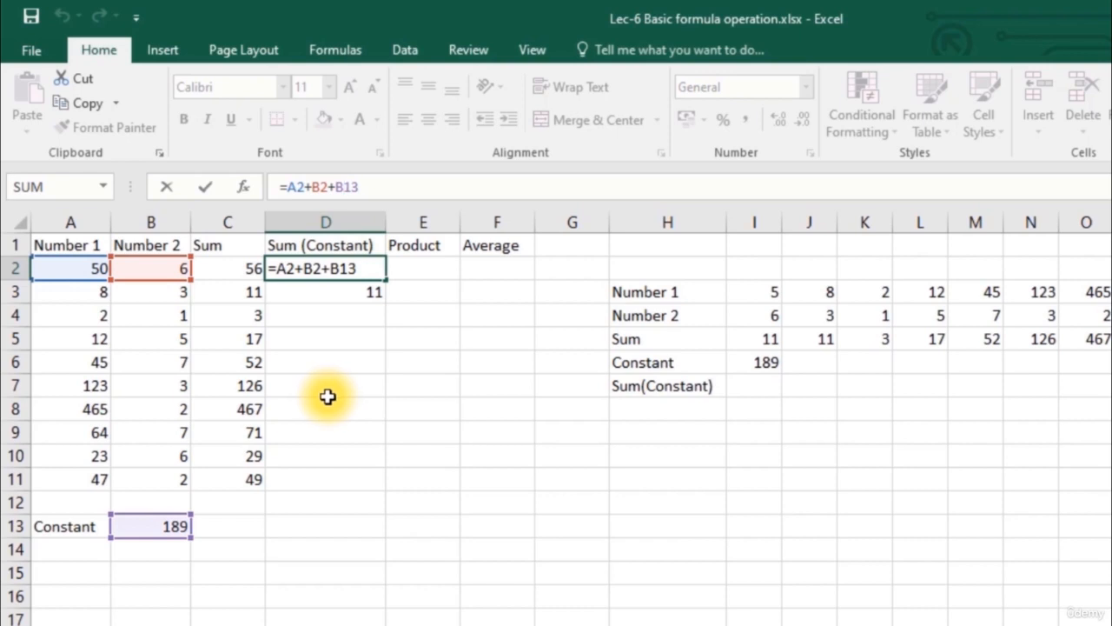
text($)
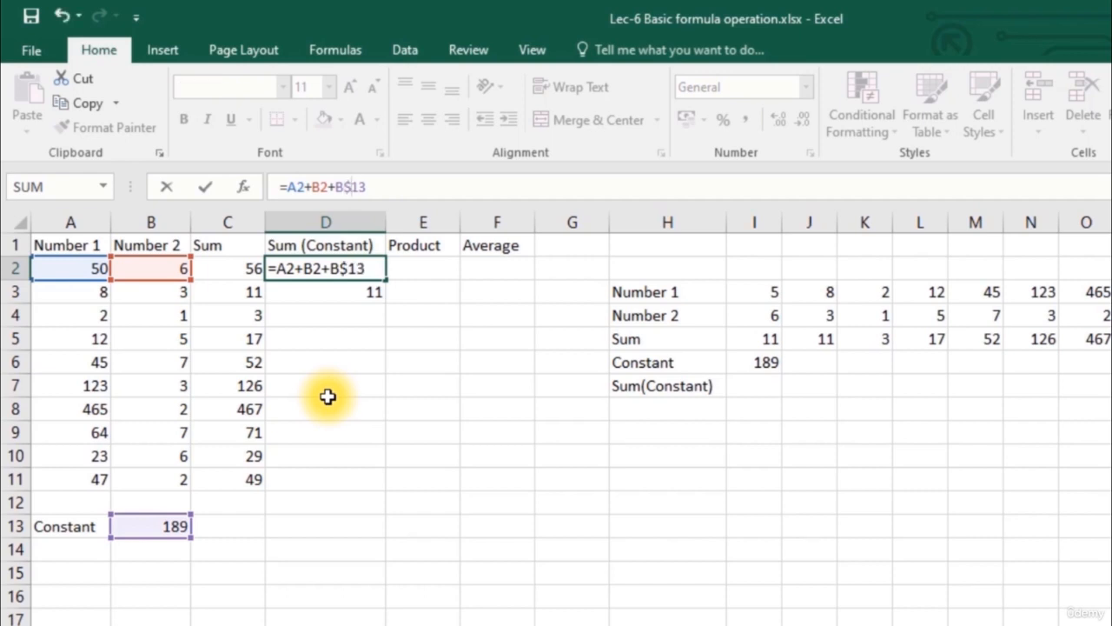
key(Return)
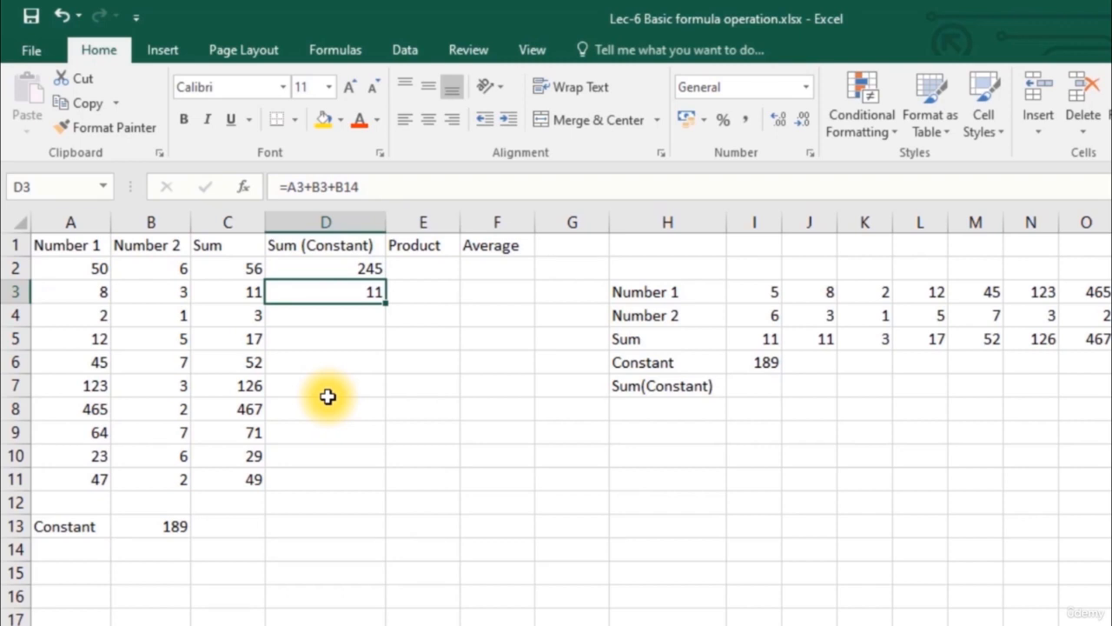
Fill the row-locked formula from D2 down the Sum (Constant) column to D11 and check the copied formulas
click(382, 271)
drag(385, 280, 389, 306)
click(352, 287)
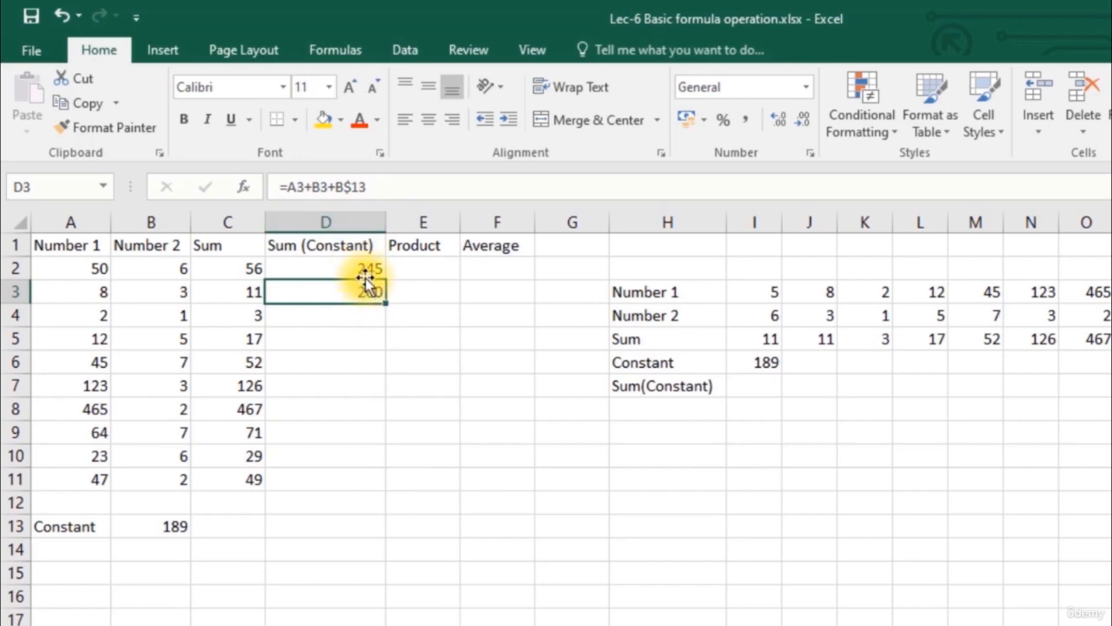
drag(366, 269, 370, 494)
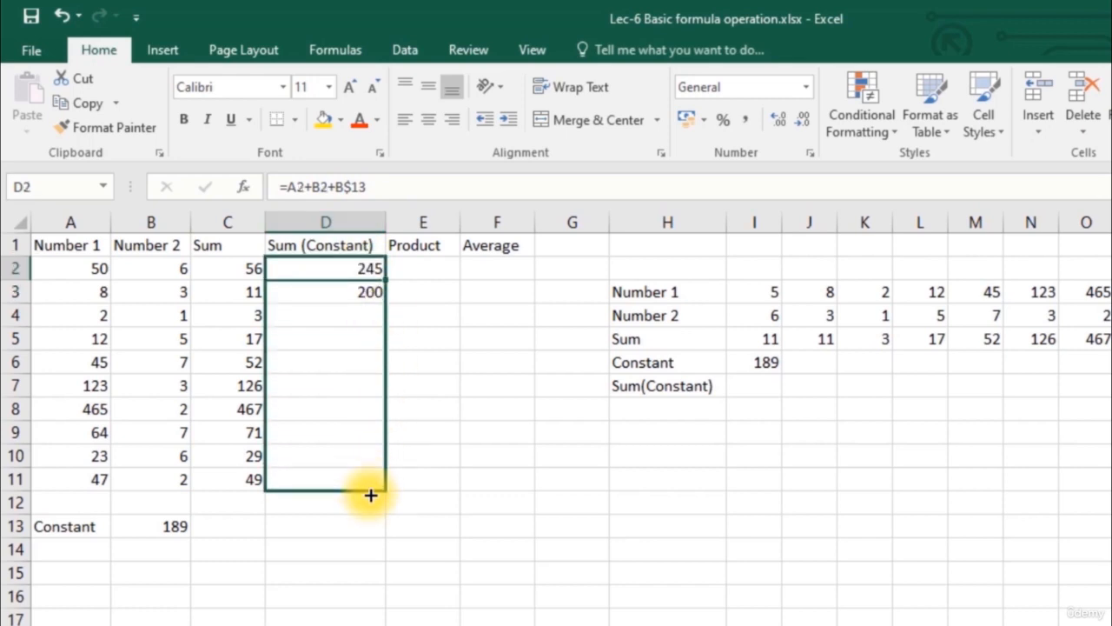
key(ctrl+d)
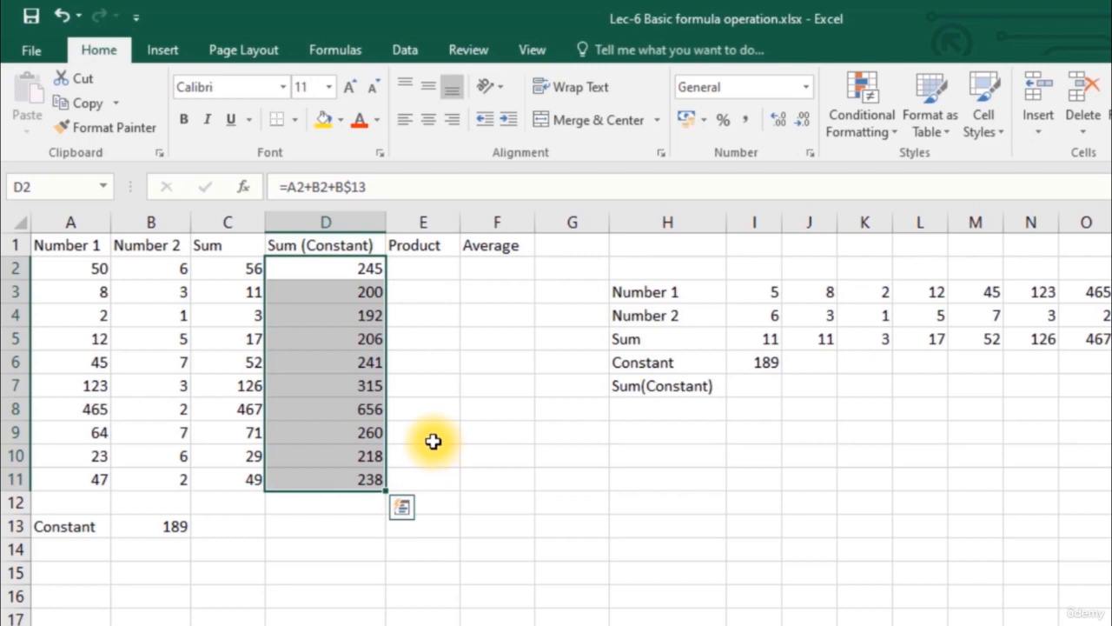
click(369, 470)
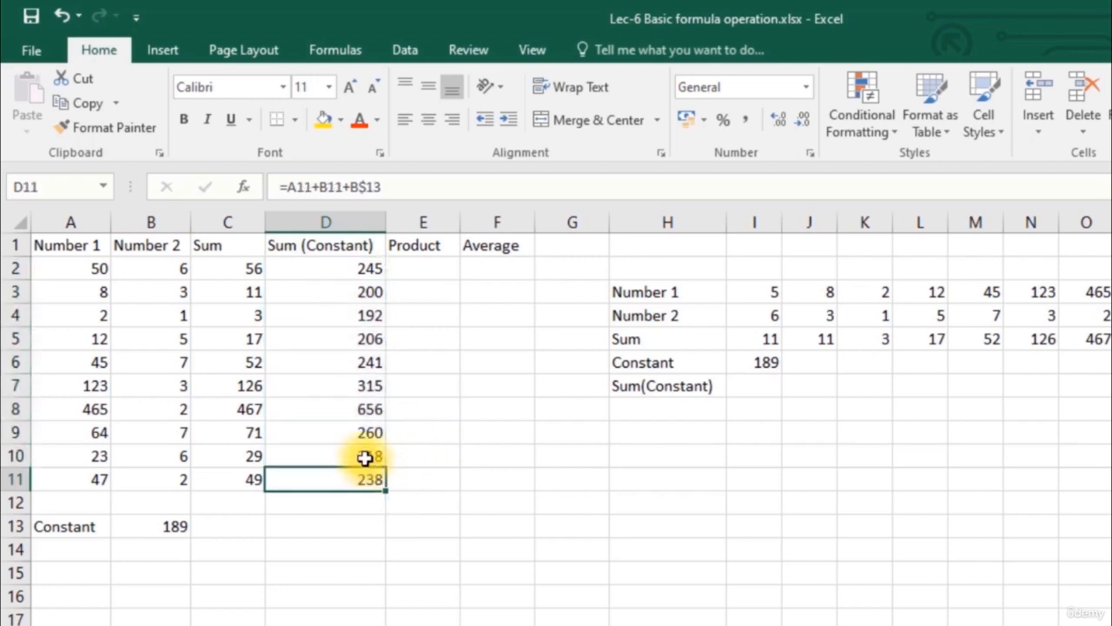
click(367, 464)
click(365, 471)
Enter =I3+I4+I6 in Sum(Constant) cell I7 of the horizontal table
click(765, 359)
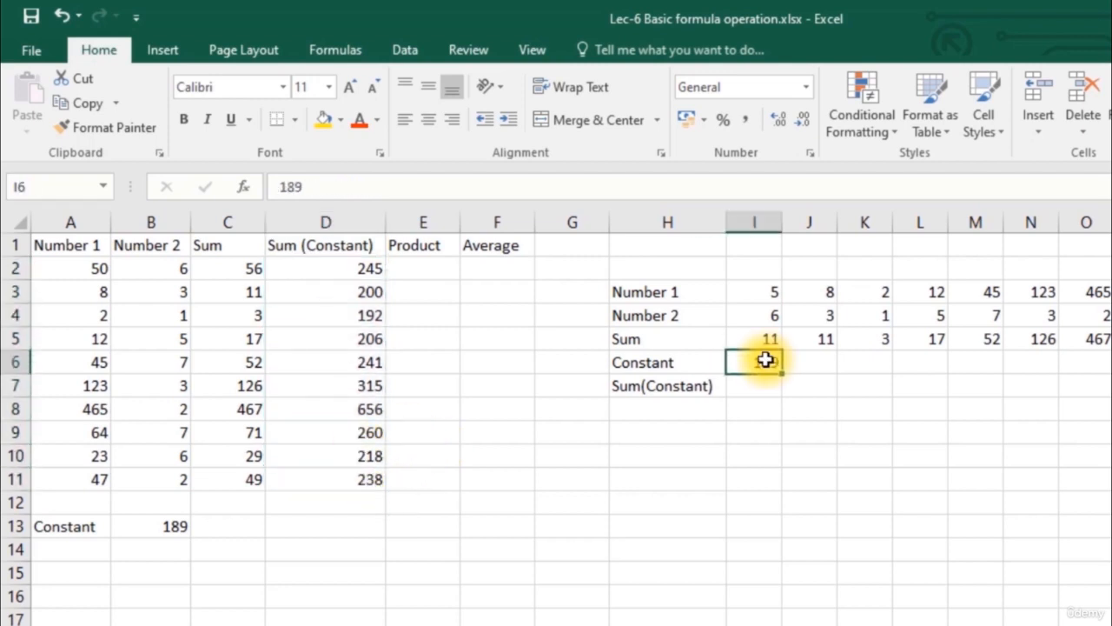
click(754, 391)
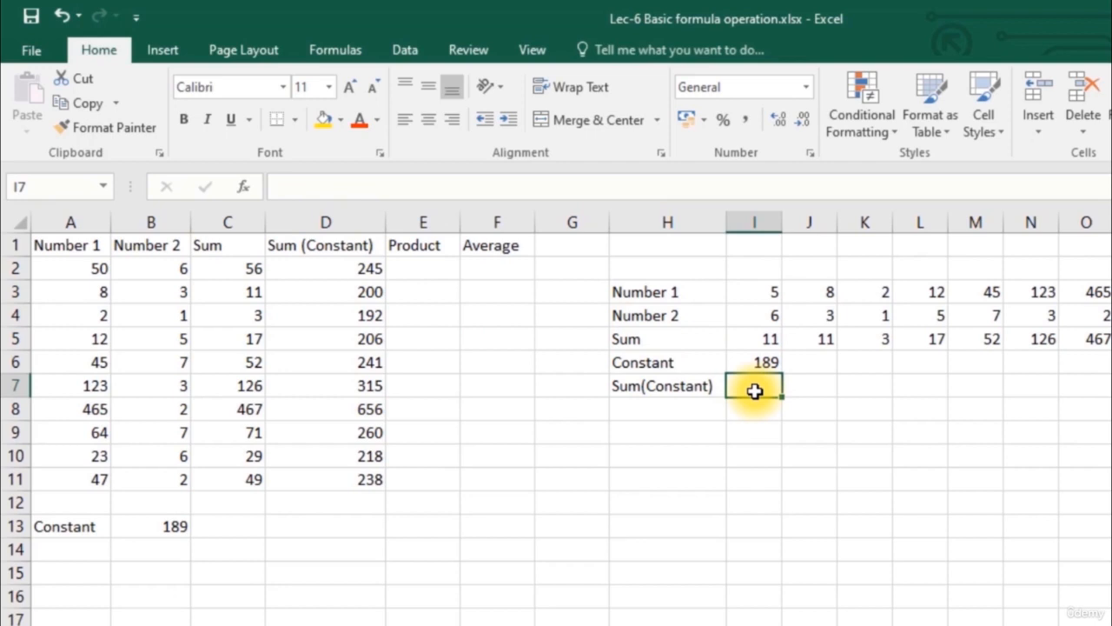
text(=)
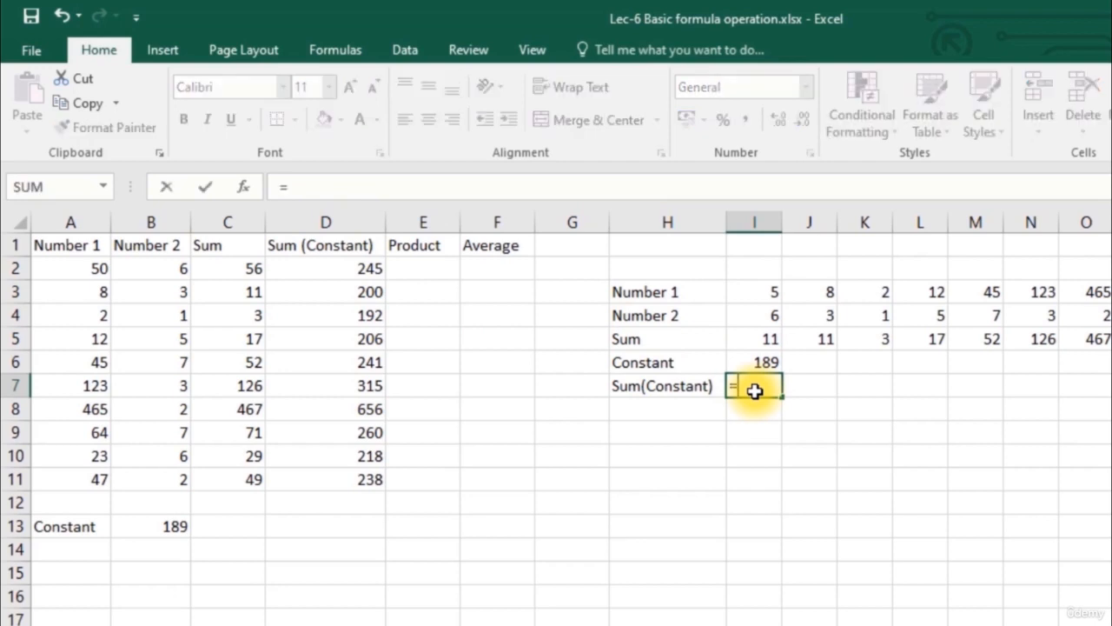
click(759, 294)
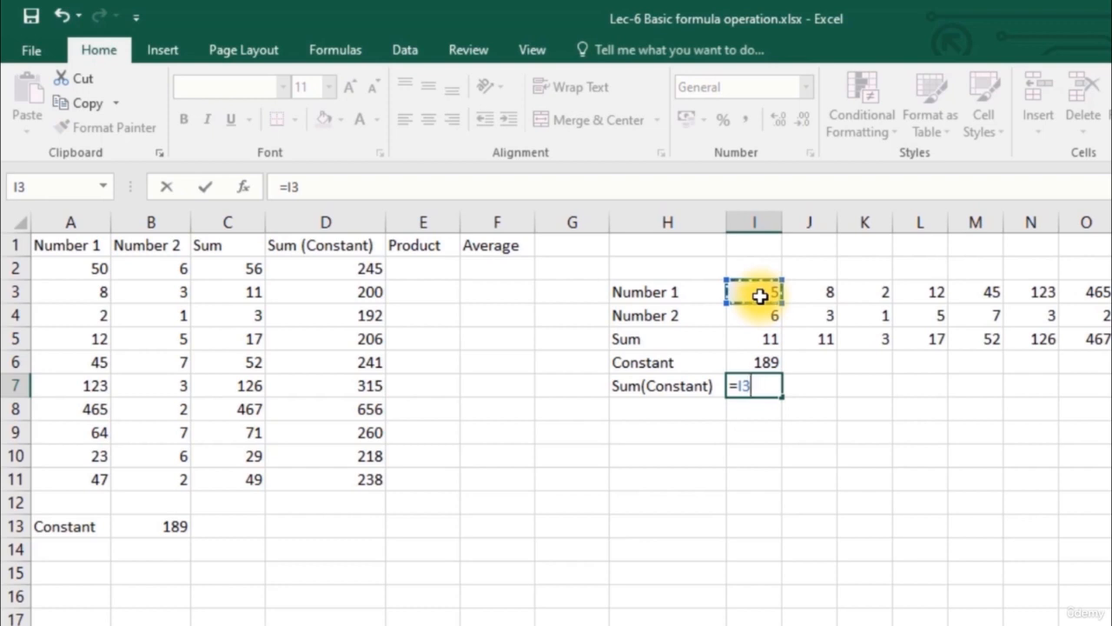
text(+)
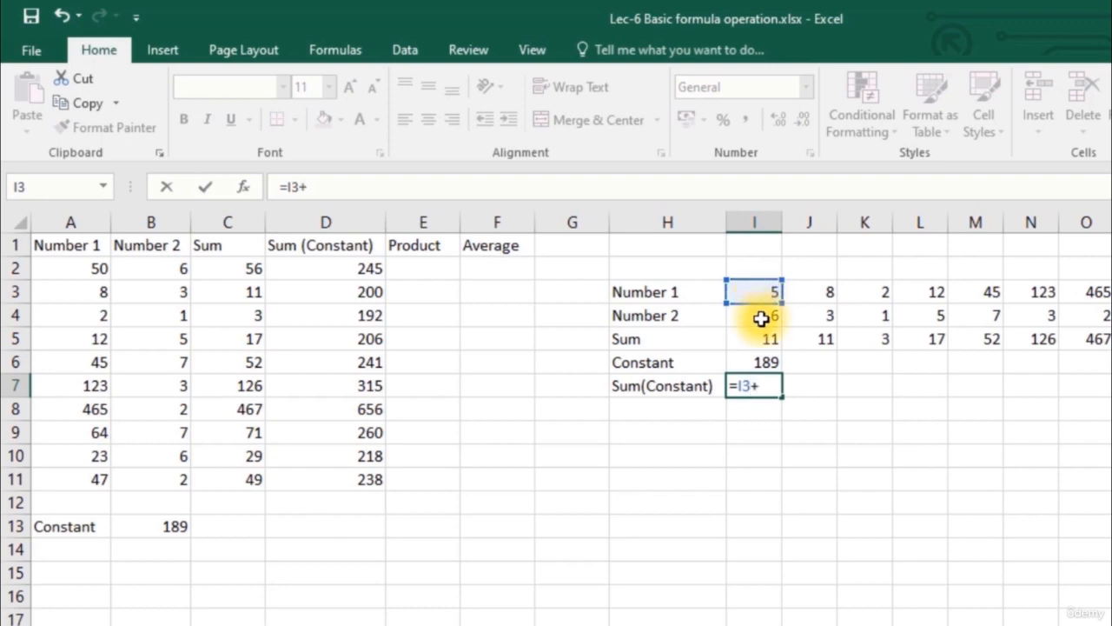
click(761, 318)
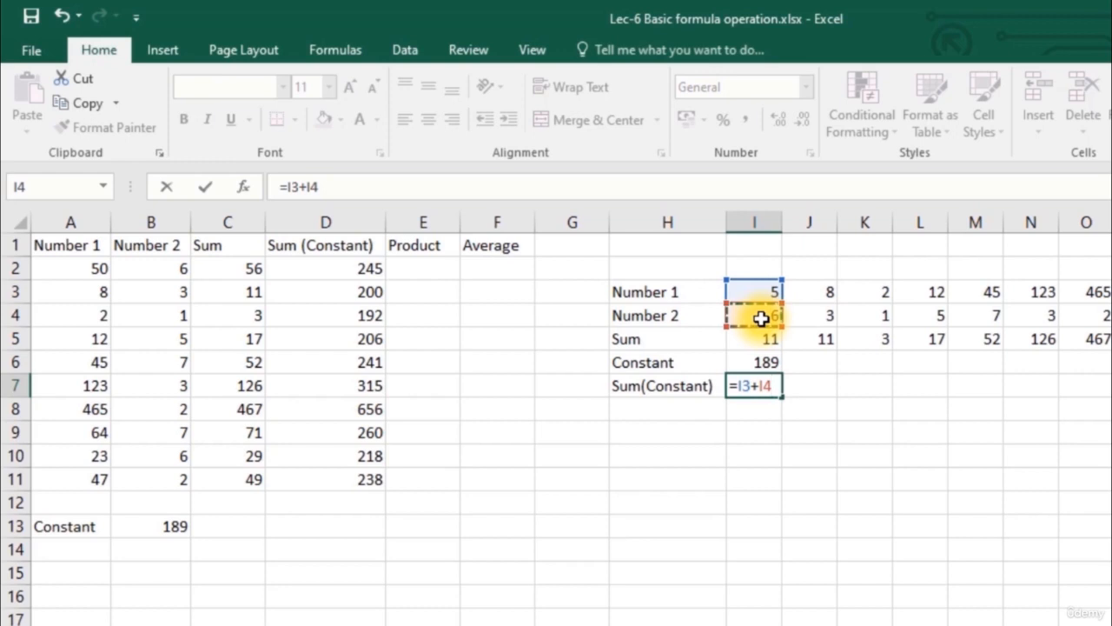
text(+)
click(762, 359)
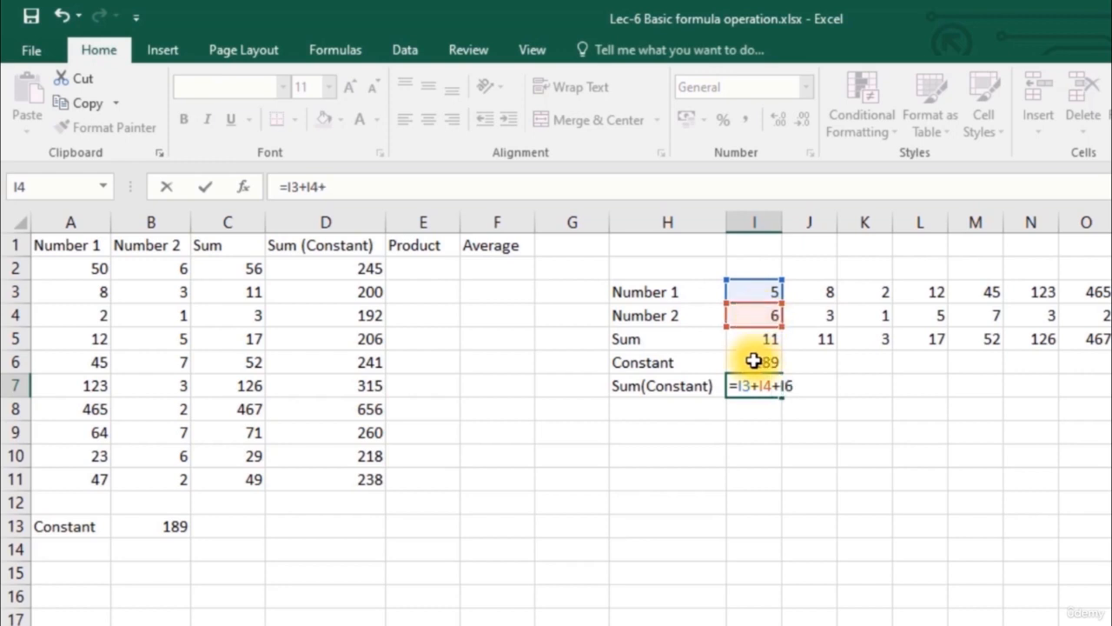
key(Return)
key(Up)
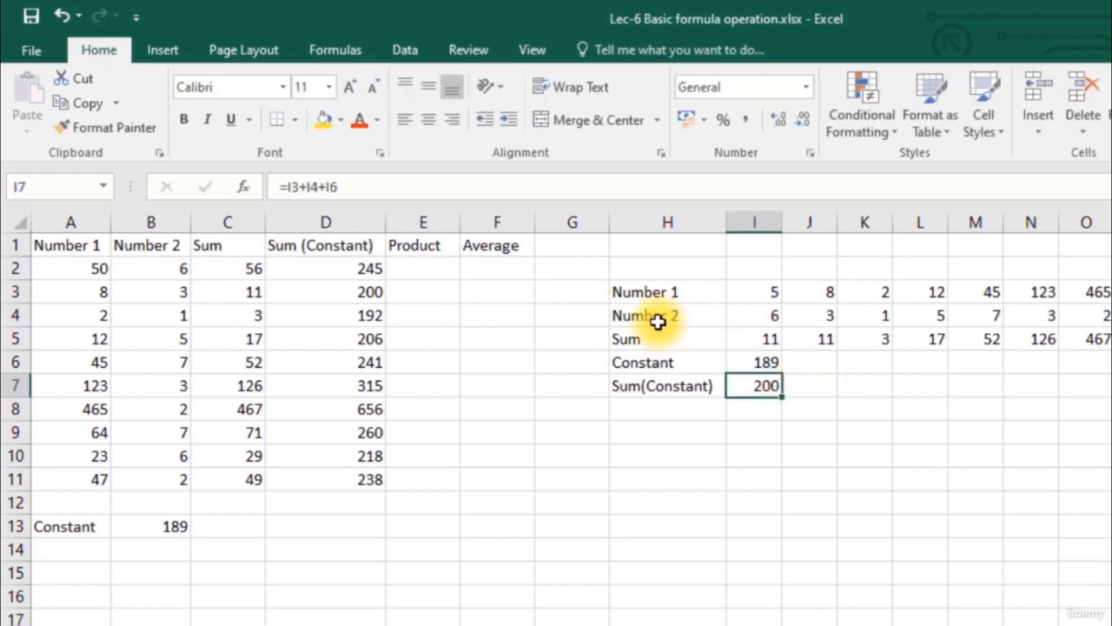
Copy the Sum(Constant) formula from I7 across to J7 and inspect which cells the copy references
drag(781, 397, 802, 384)
click(802, 384)
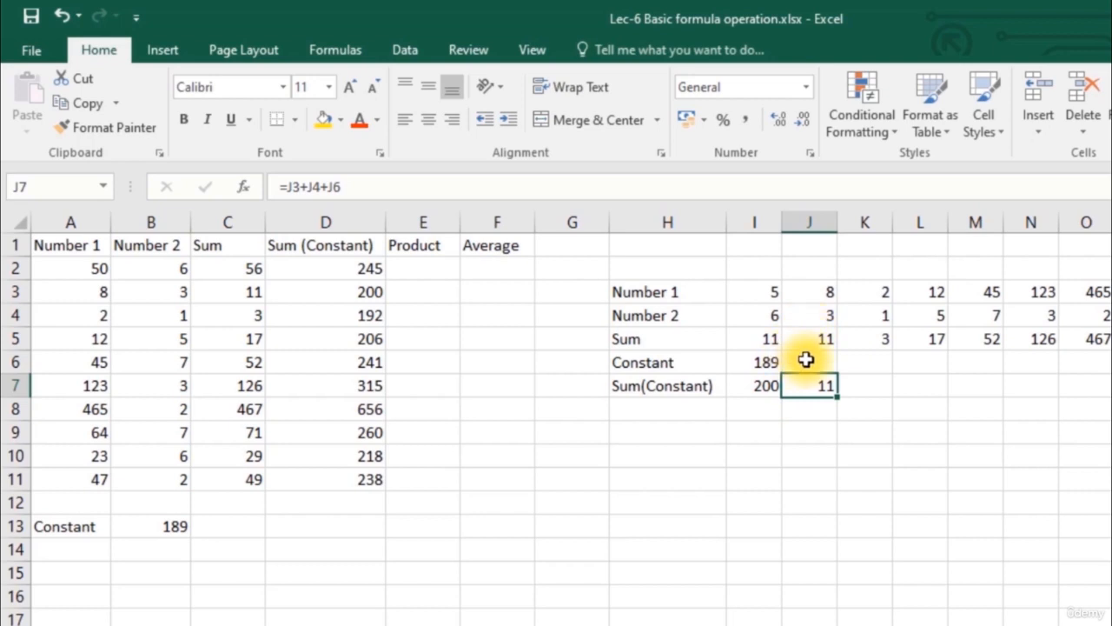
click(805, 365)
click(814, 389)
click(365, 191)
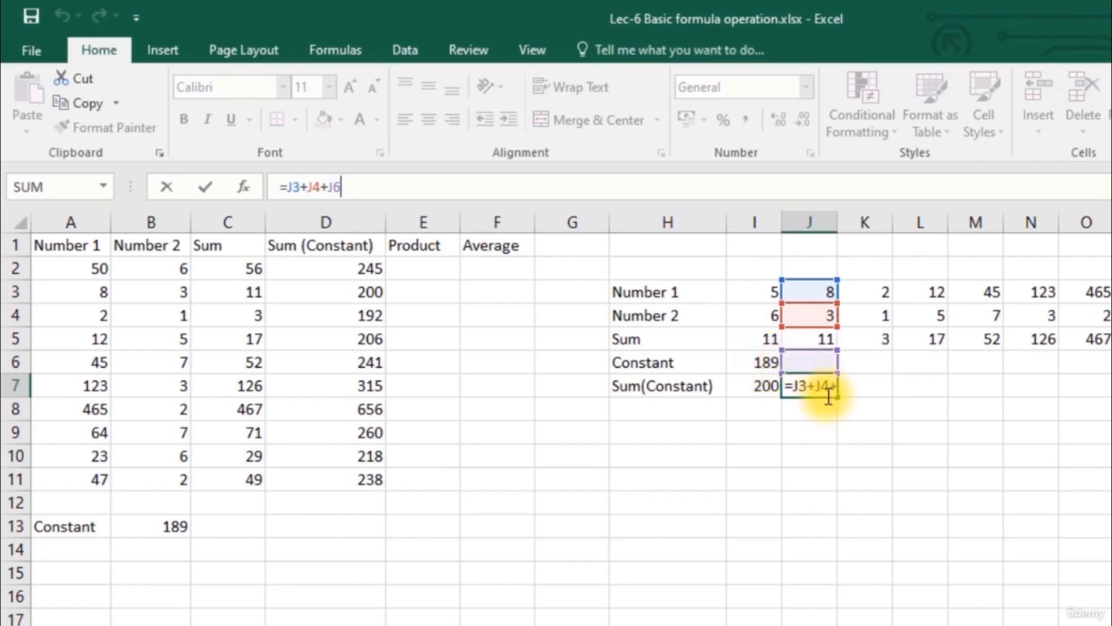
key(ctrl+Return)
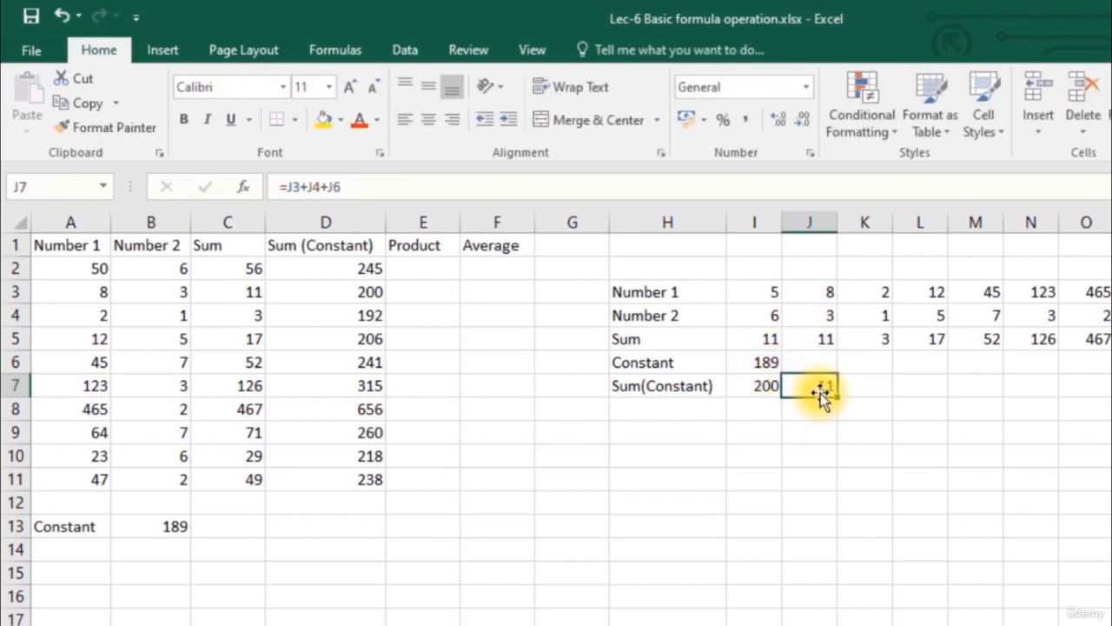
Lock the constant's column in I7 by changing the formula to =I3+I4+$I6
click(754, 386)
click(326, 185)
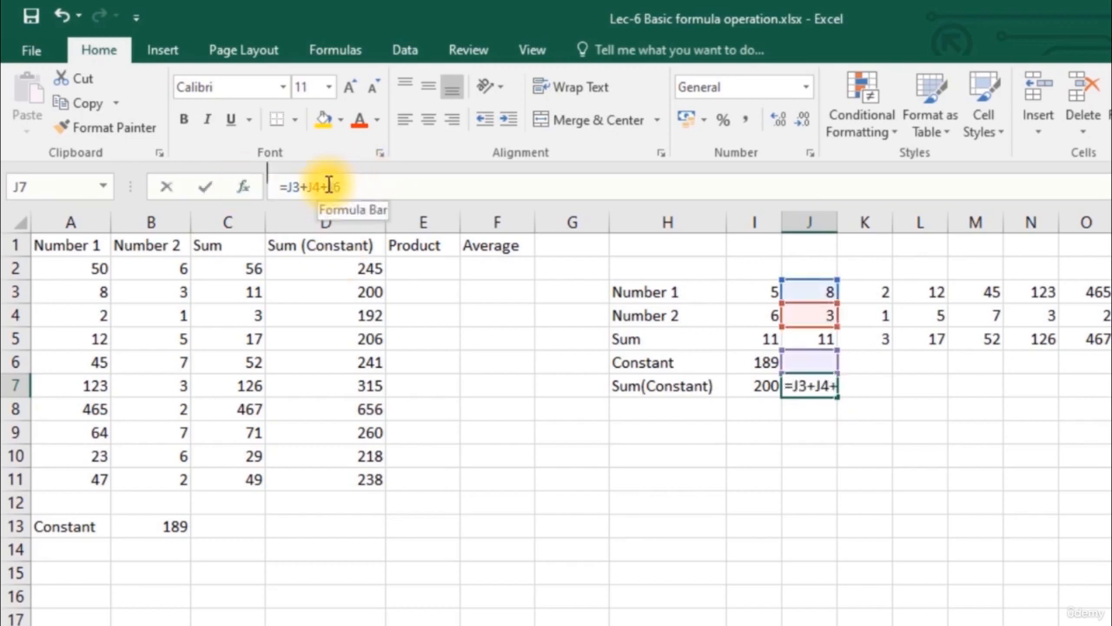
text($I6)
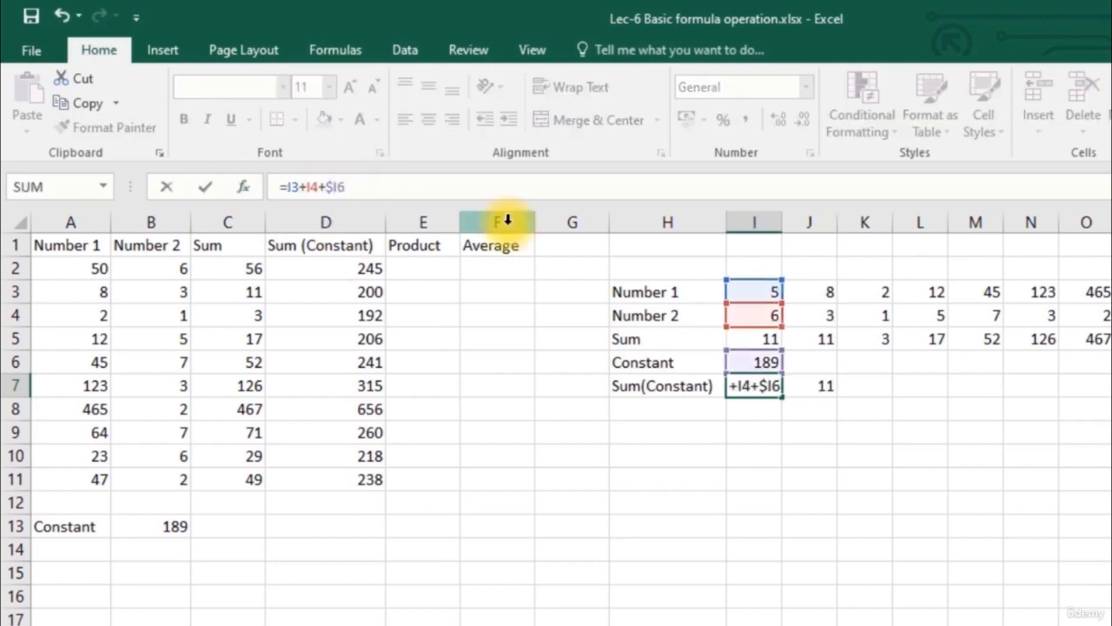
key(Return)
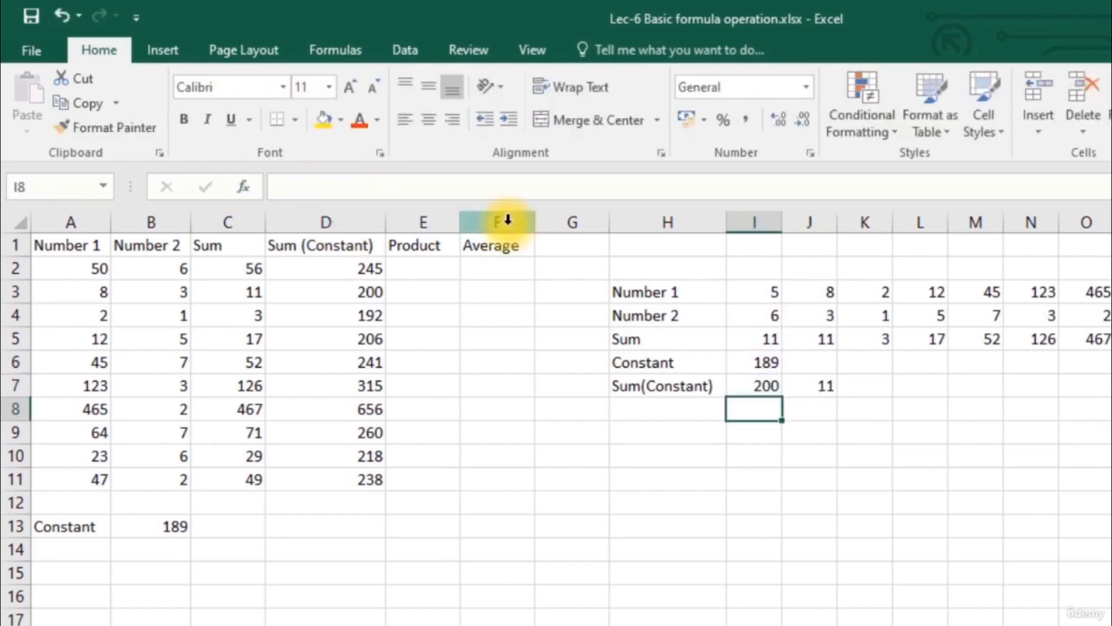
Fill the column-locked formula from I7 across the Sum(Constant) row and check the copied formula in J7
click(762, 388)
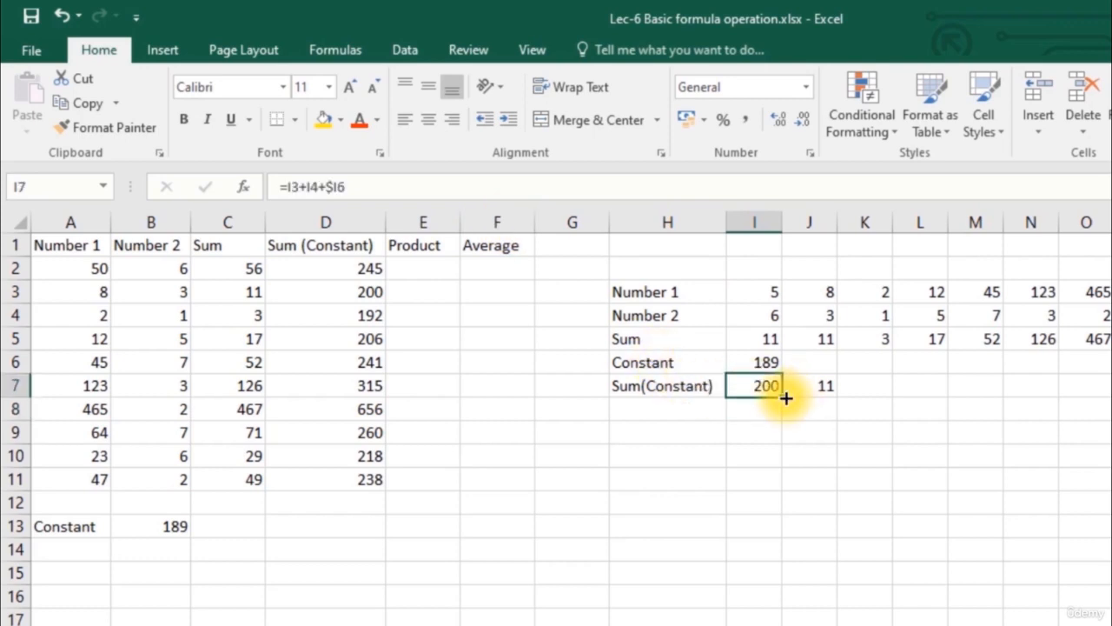
drag(780, 394, 1086, 409)
click(820, 386)
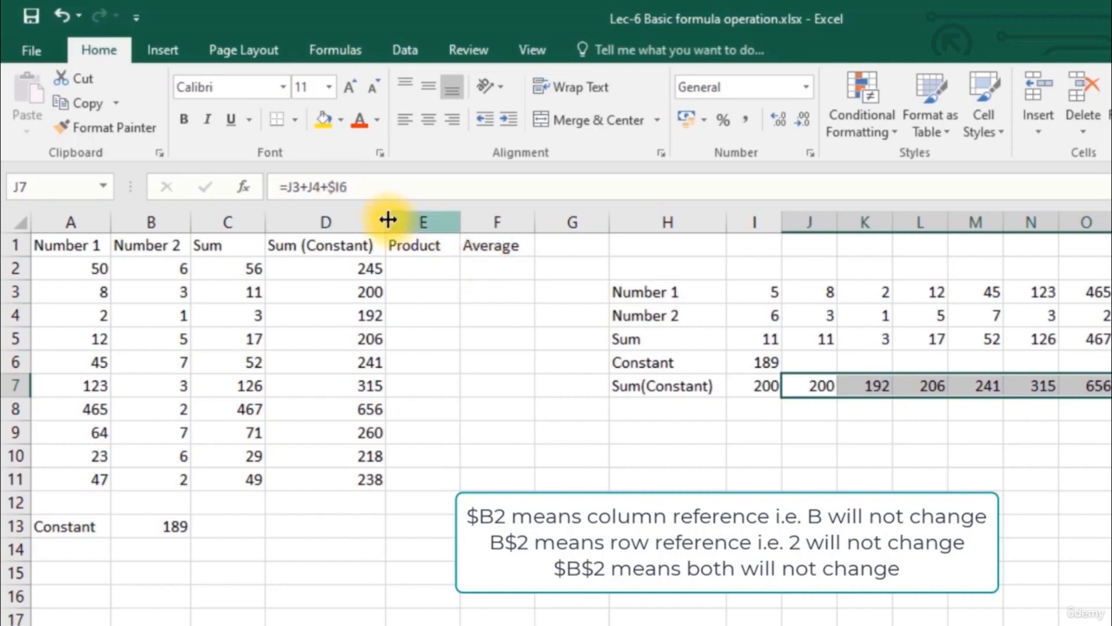
click(343, 185)
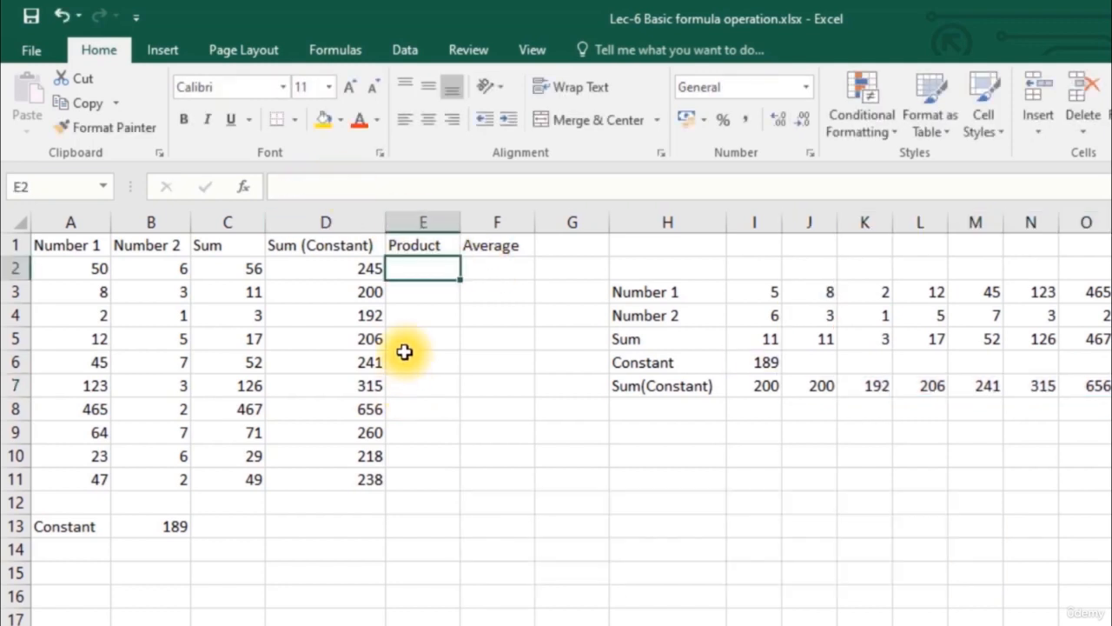
Enter =A2*B2*B$13 in Product cell E2, multiplying both numbers by the row-locked constant
text(=)
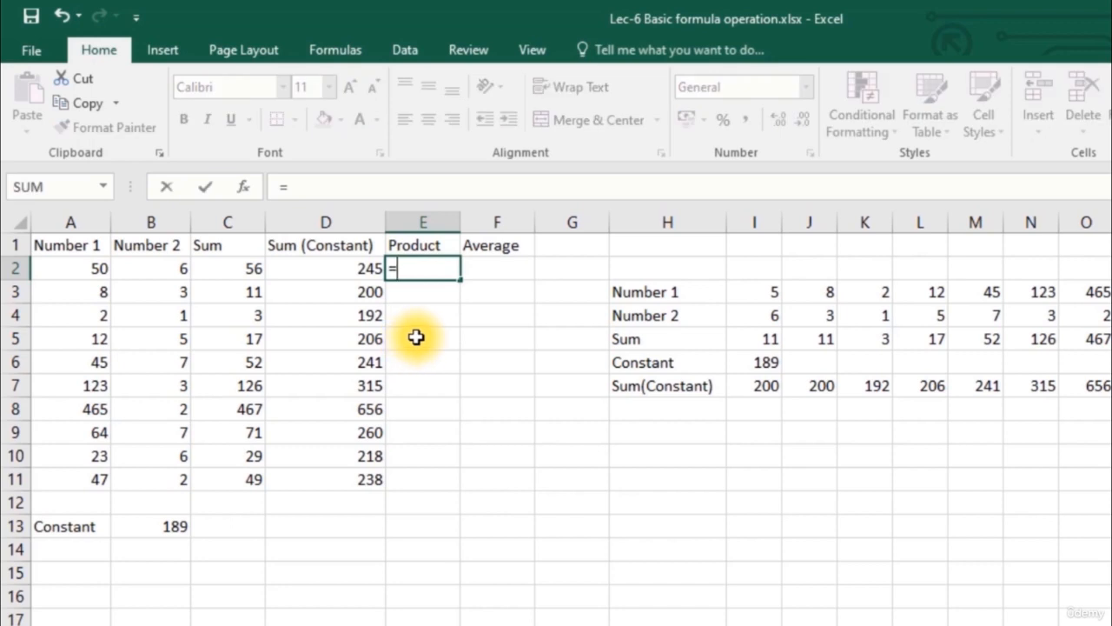
click(92, 270)
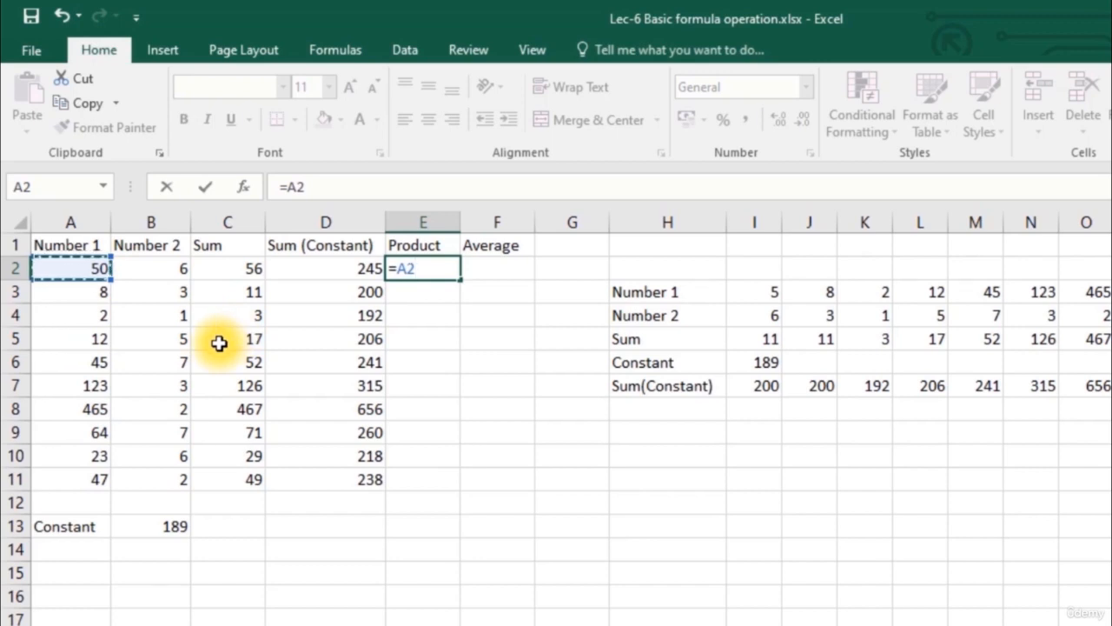
text(*)
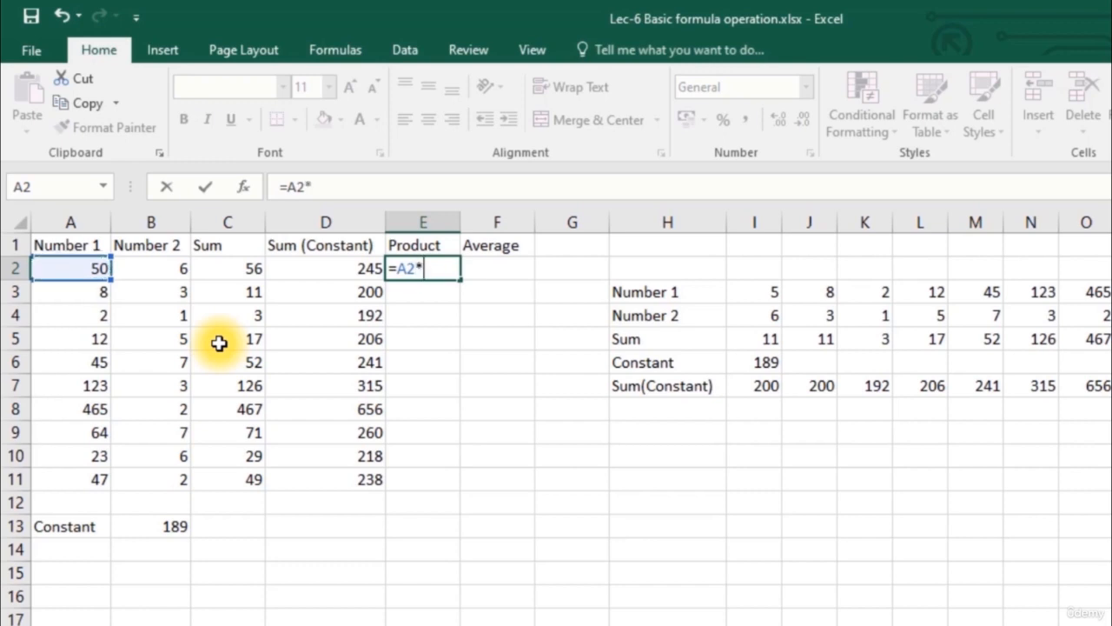
click(172, 272)
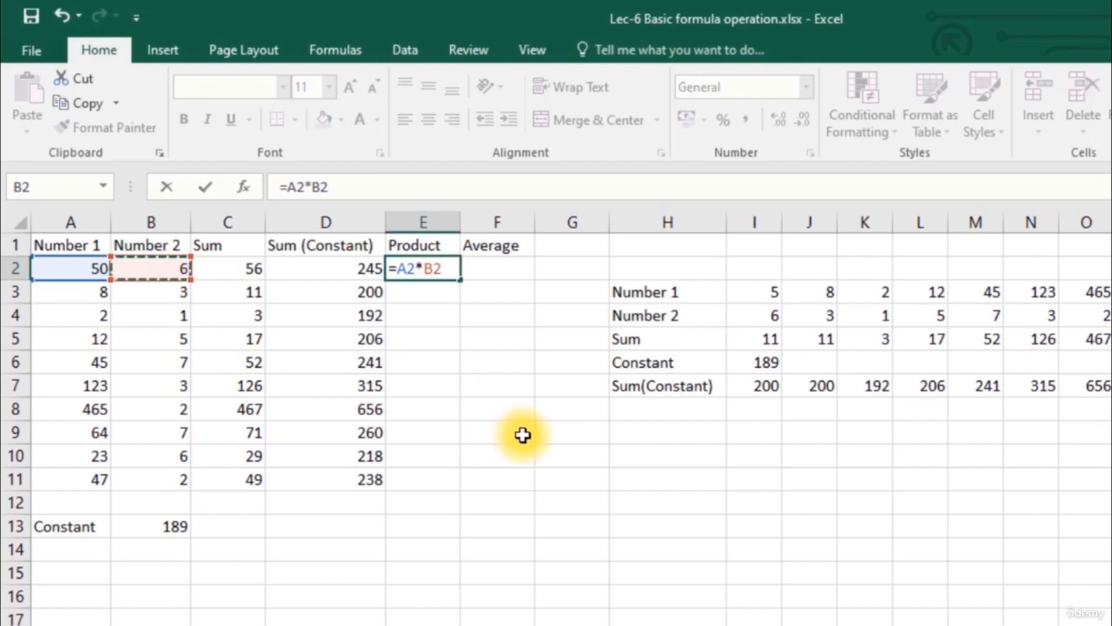
text(*)
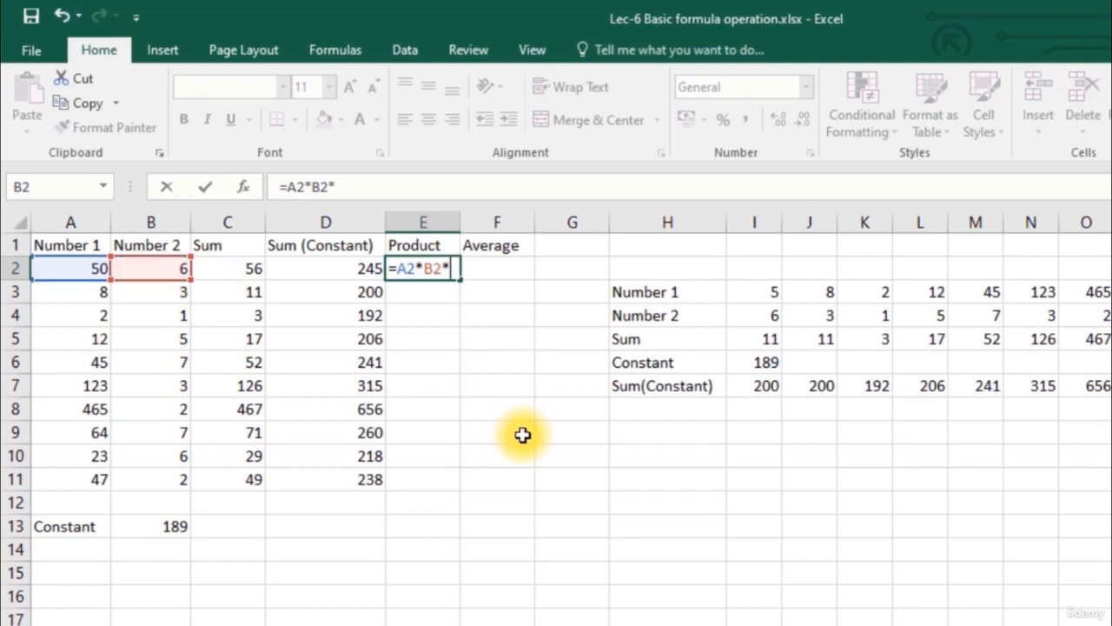
click(144, 526)
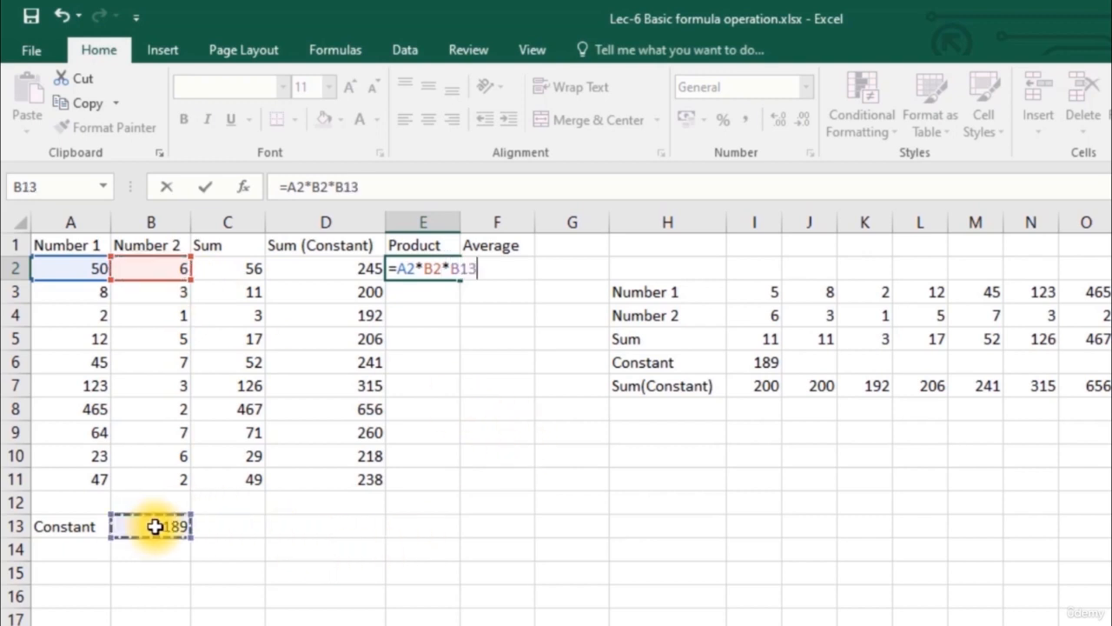
click(347, 188)
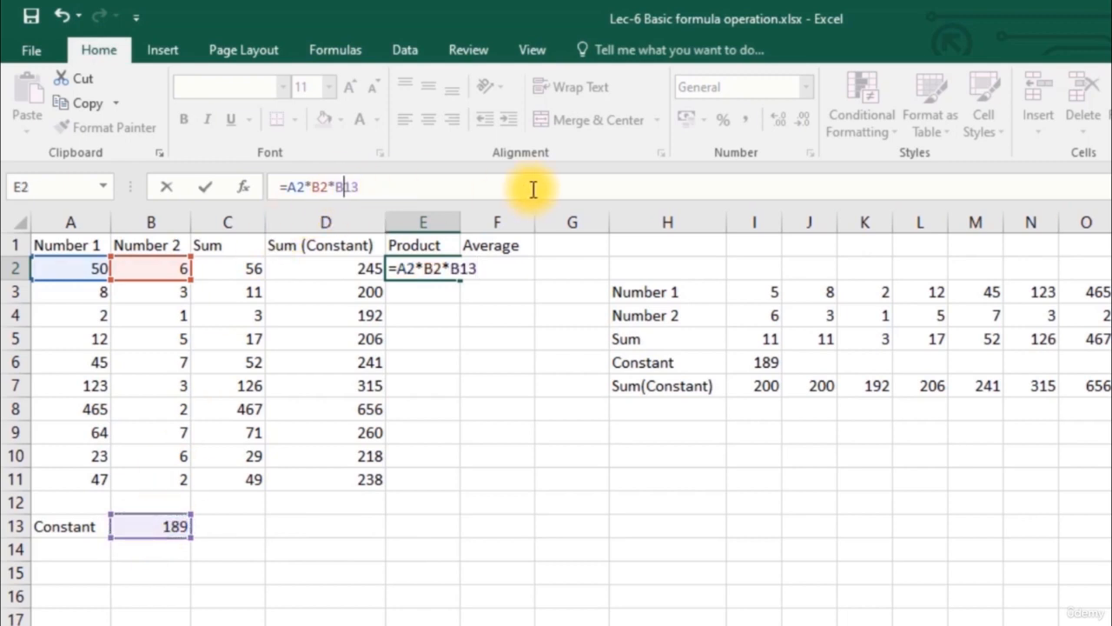
text($)
Enter =(A2+B2+B$13)/3 in Average cell F2, with the constant's row locked
click(497, 263)
text(=)
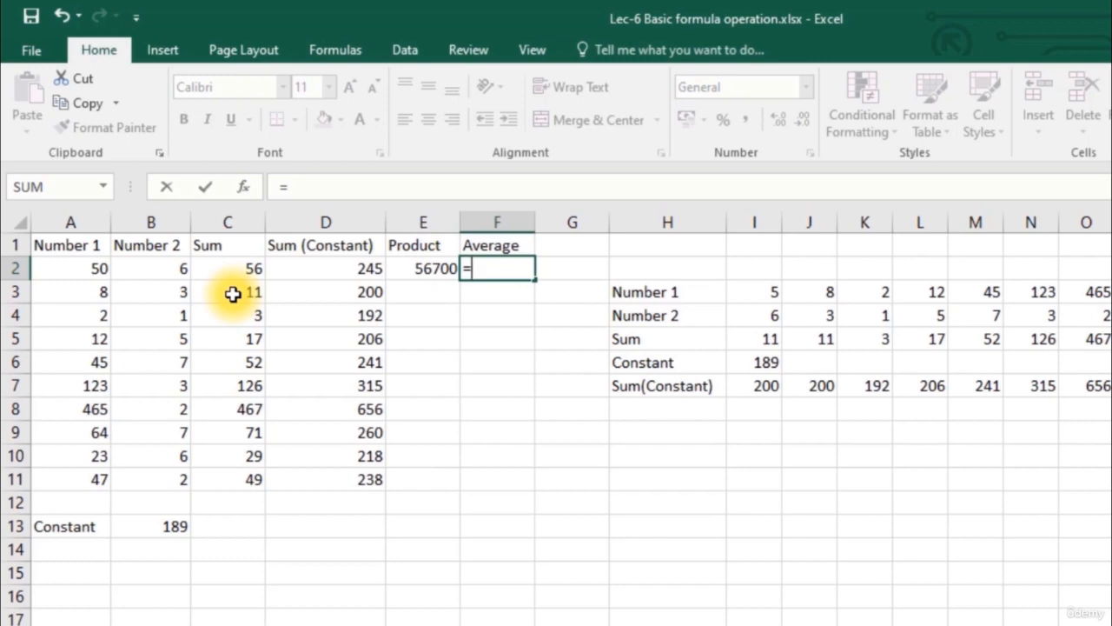
text(()
click(92, 266)
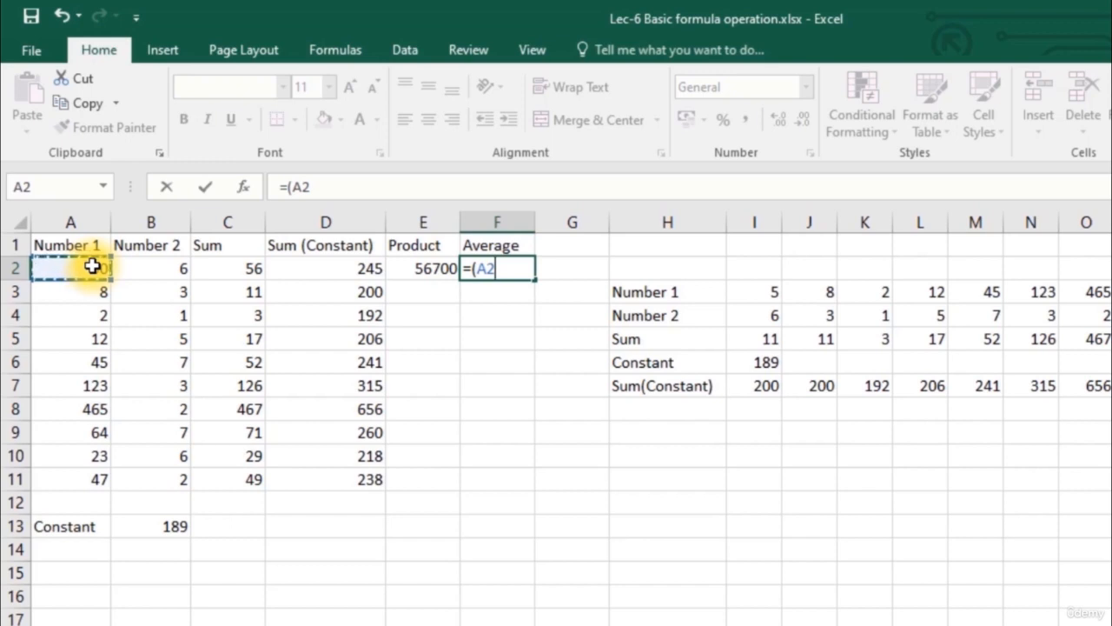
text(+)
click(178, 270)
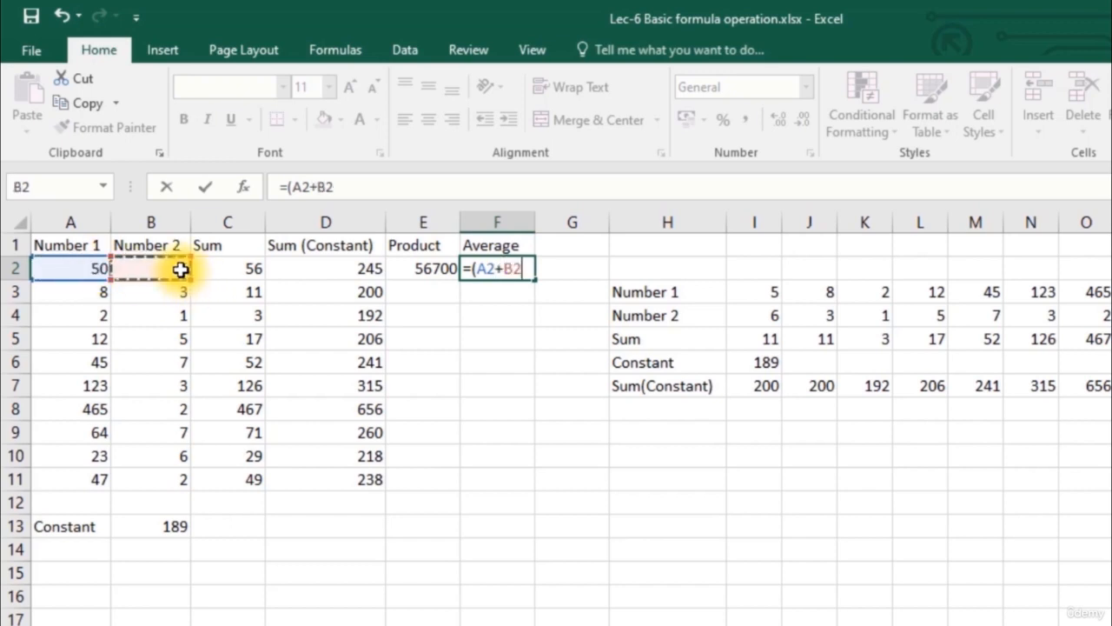
text(+)
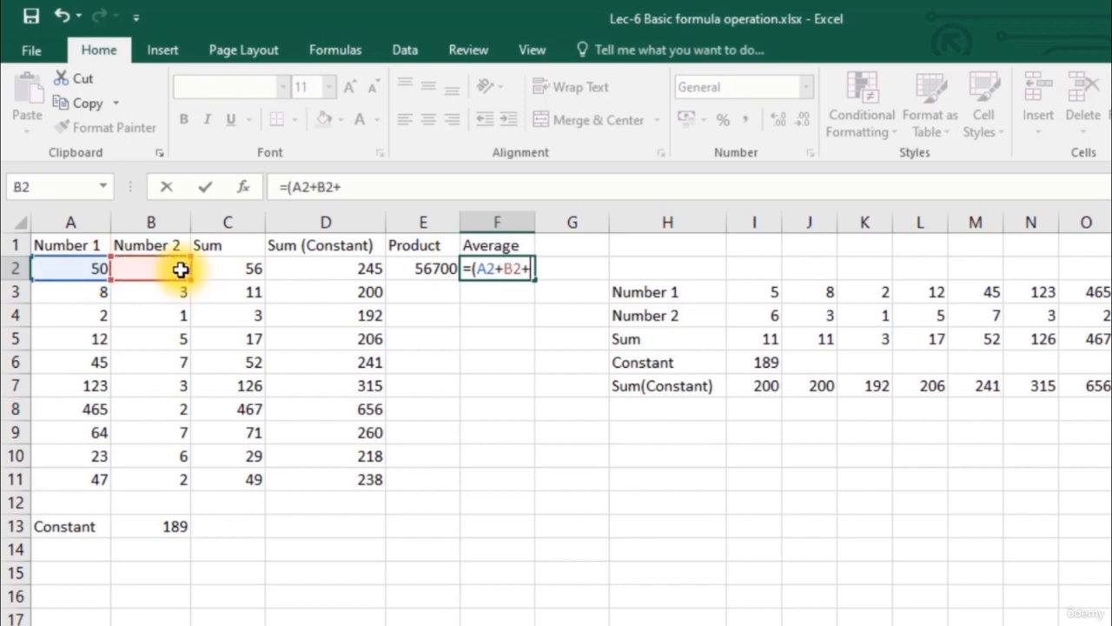
click(154, 525)
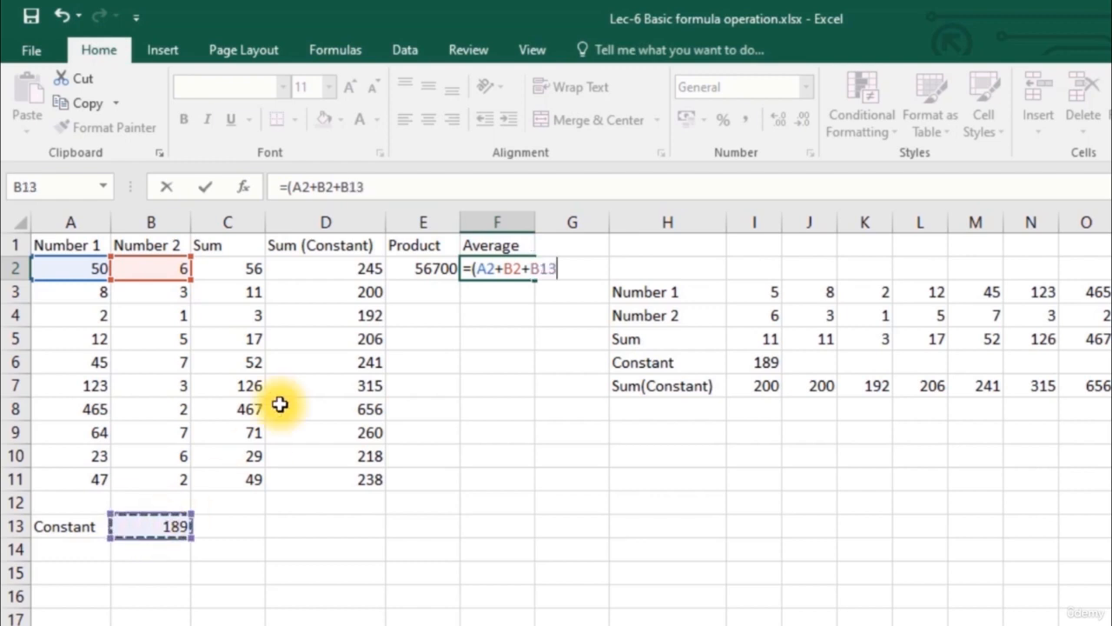
click(352, 186)
text($)
click(391, 186)
text())
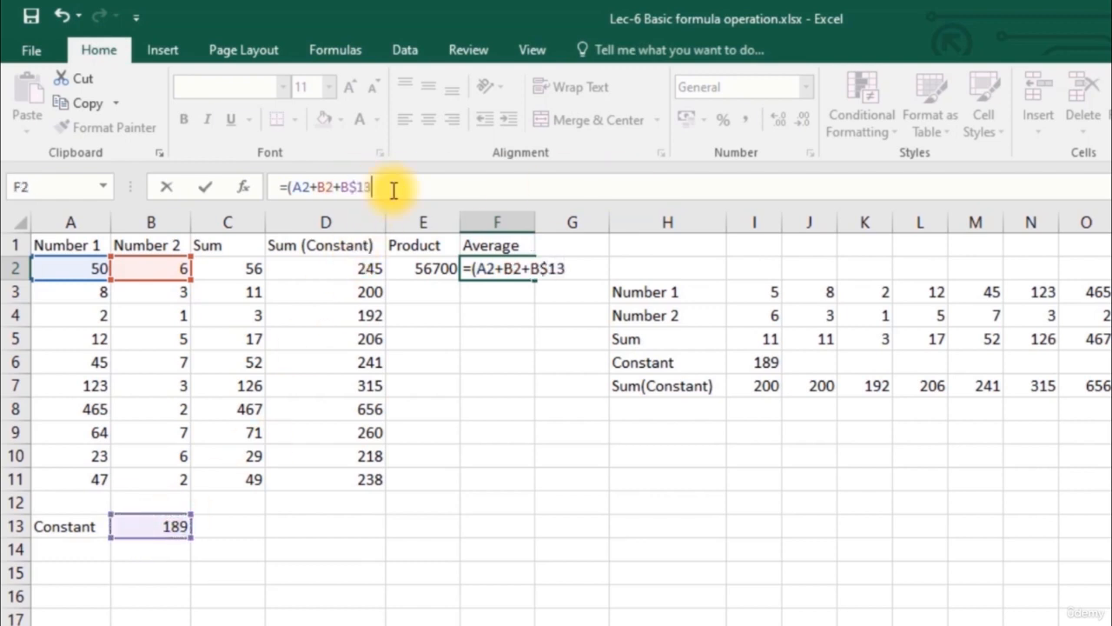
text(/3)
key(Return)
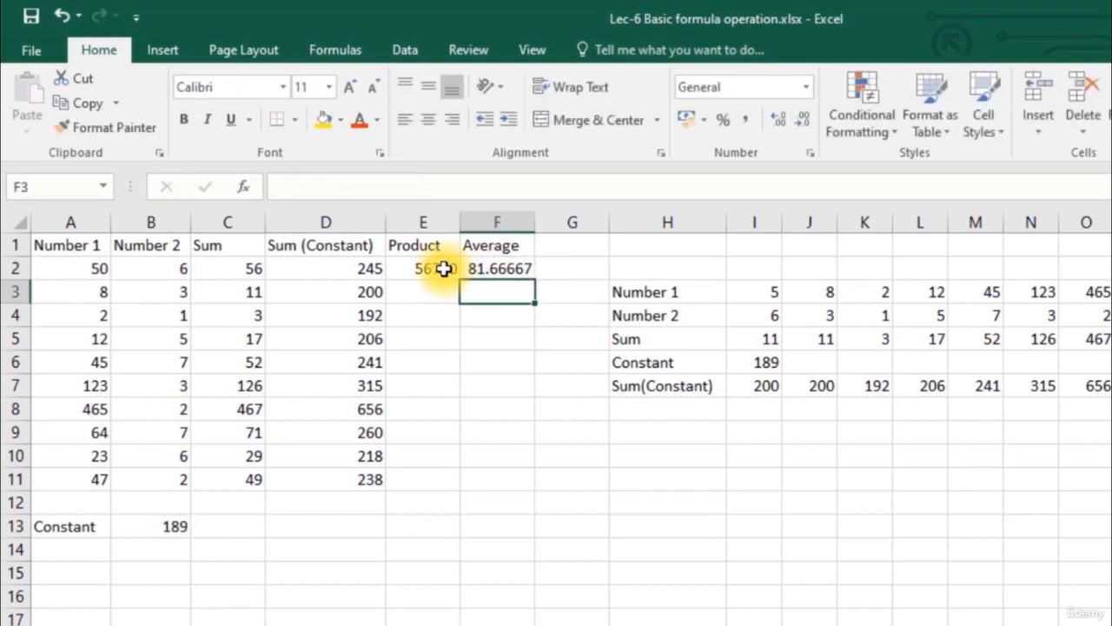
Fill the Product and Average formulas from E2:F2 down to row 11 and check the copied formula in F11
click(490, 269)
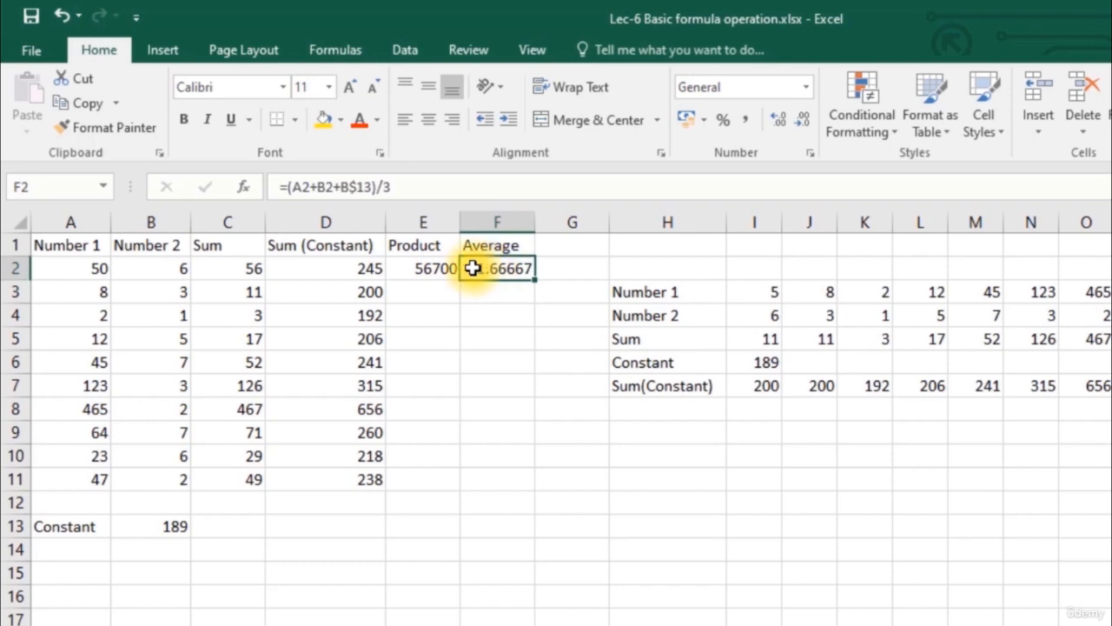
click(448, 268)
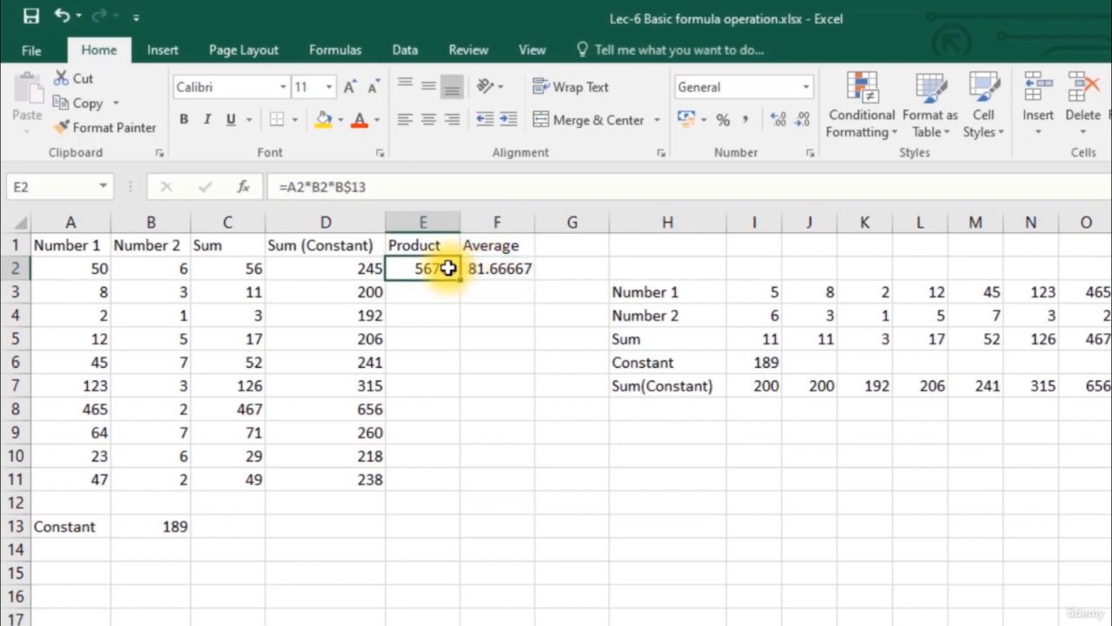
click(477, 268)
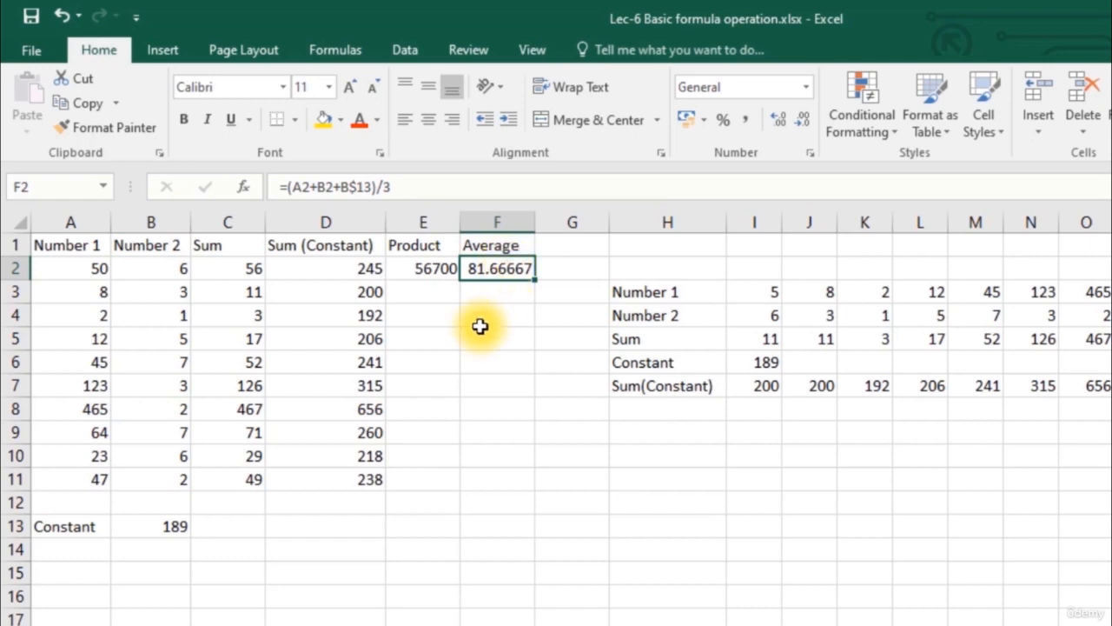
click(465, 296)
drag(439, 278, 499, 276)
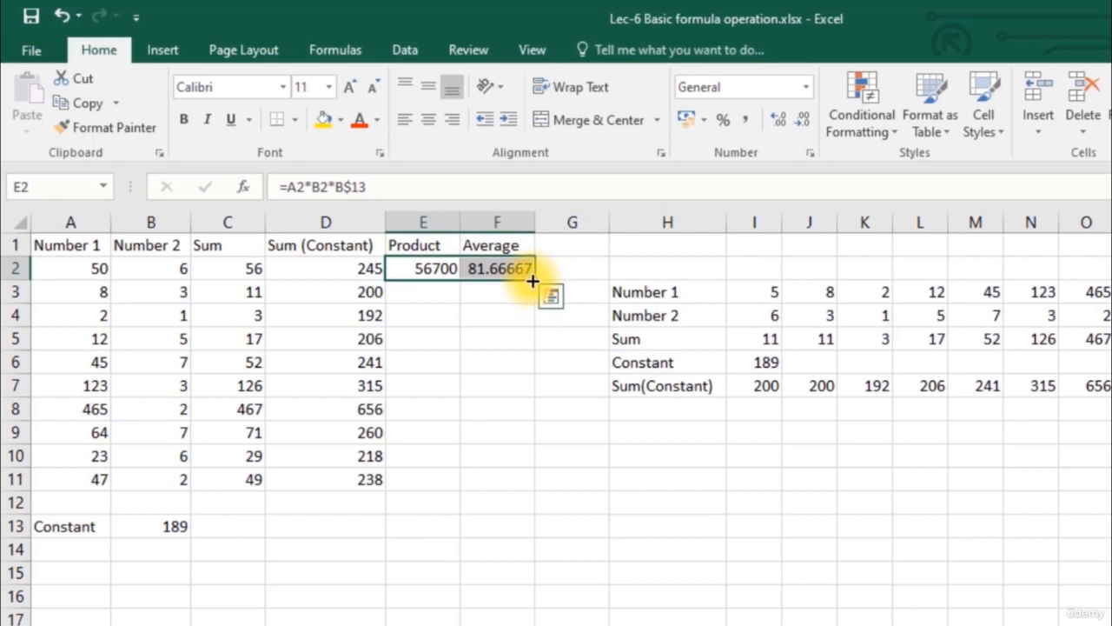
double_click(531, 280)
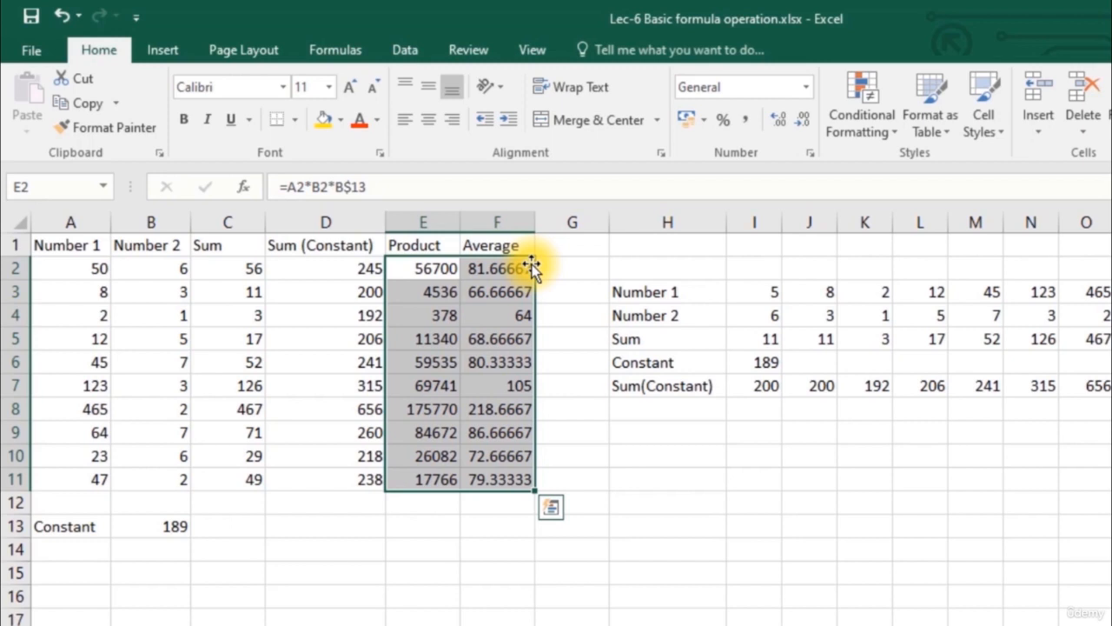
click(497, 478)
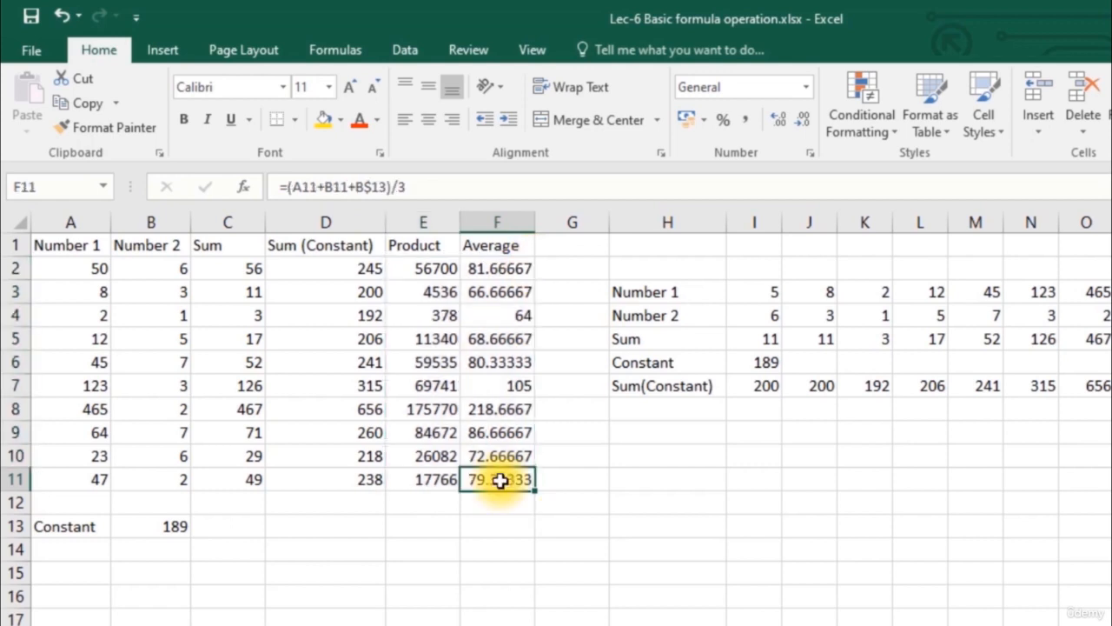